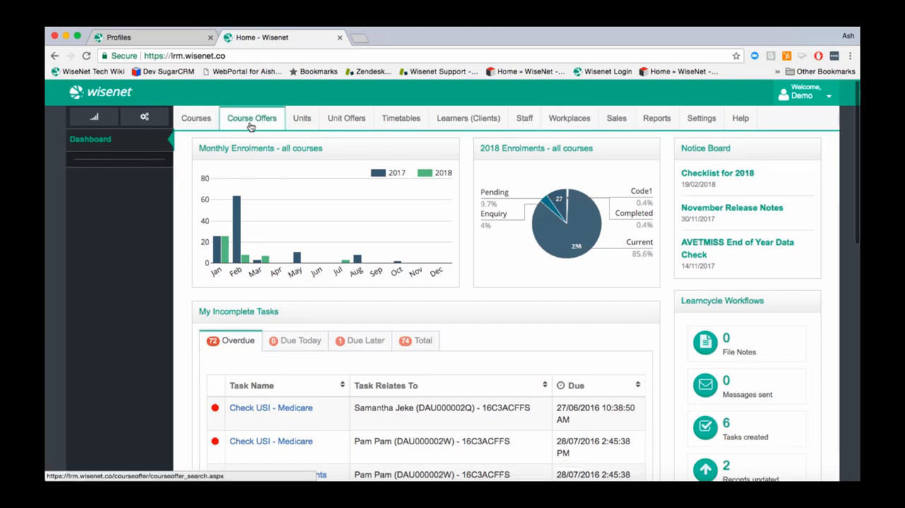
# Step: Start a new course offer for the course BSB30415 - Certificate III in Business Administration
pyautogui.click(250, 121)
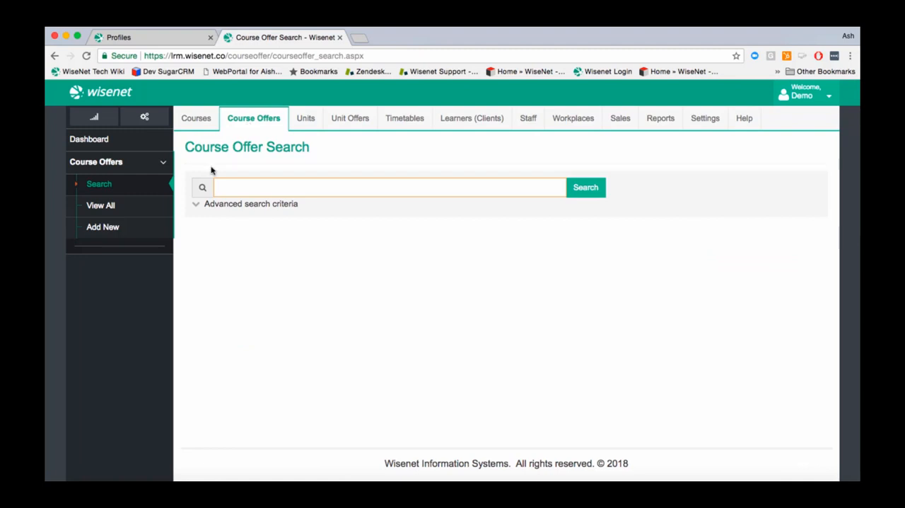
pyautogui.click(145, 236)
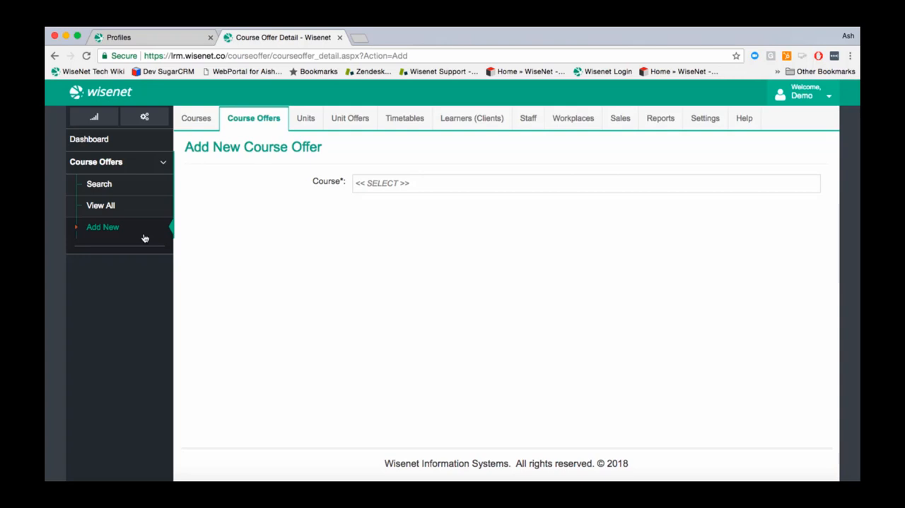
pyautogui.click(390, 184)
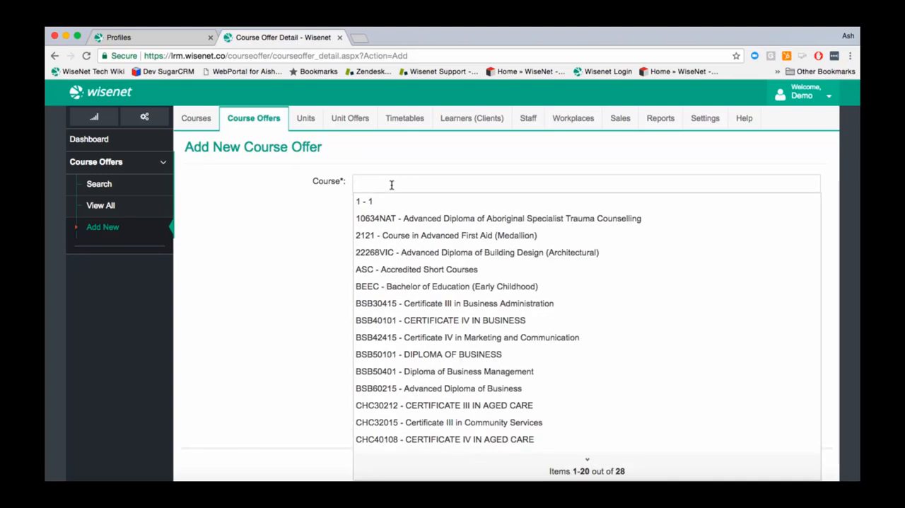
pyautogui.click(401, 303)
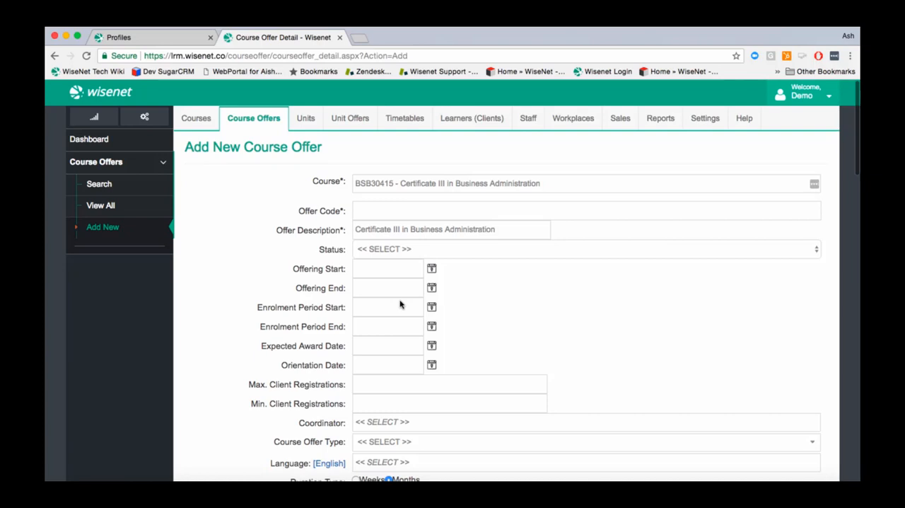
# Step: Enter 2018FFSC3BA as the offer code and set the status to Active - Offer currently being taught
pyautogui.click(400, 211)
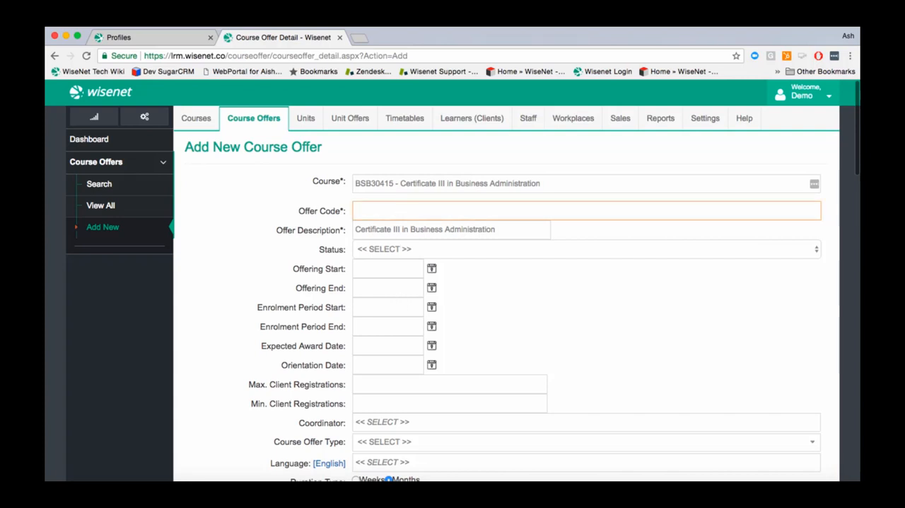
pyautogui.write('2018')
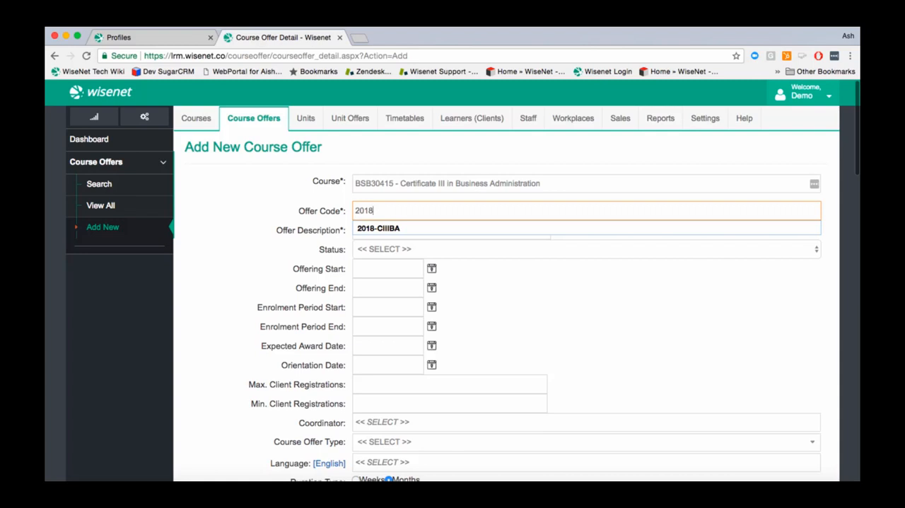
pyautogui.write('FFS')
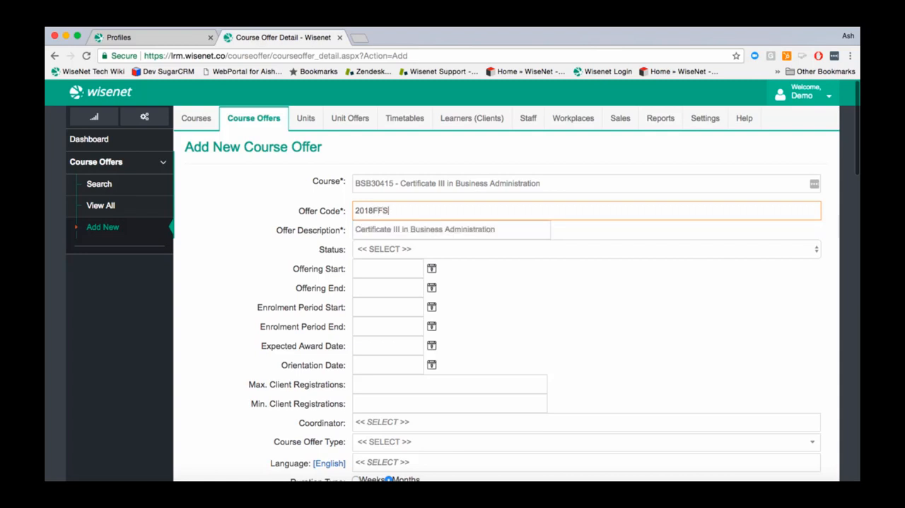
pyautogui.write('C3BA')
pyautogui.click(426, 249)
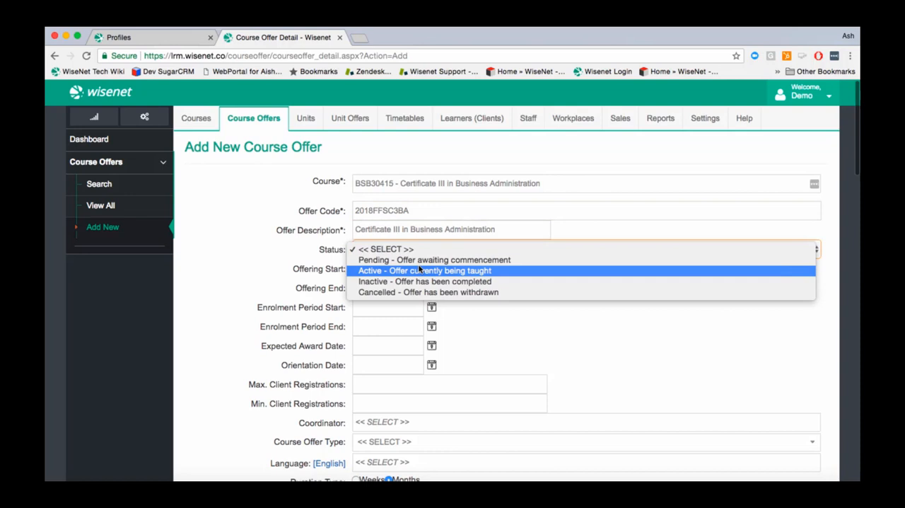
pyautogui.click(420, 270)
# Step: Set the course offer's offering start to 1/01/2018 and its offering end to 31/12/2018
pyautogui.click(364, 269)
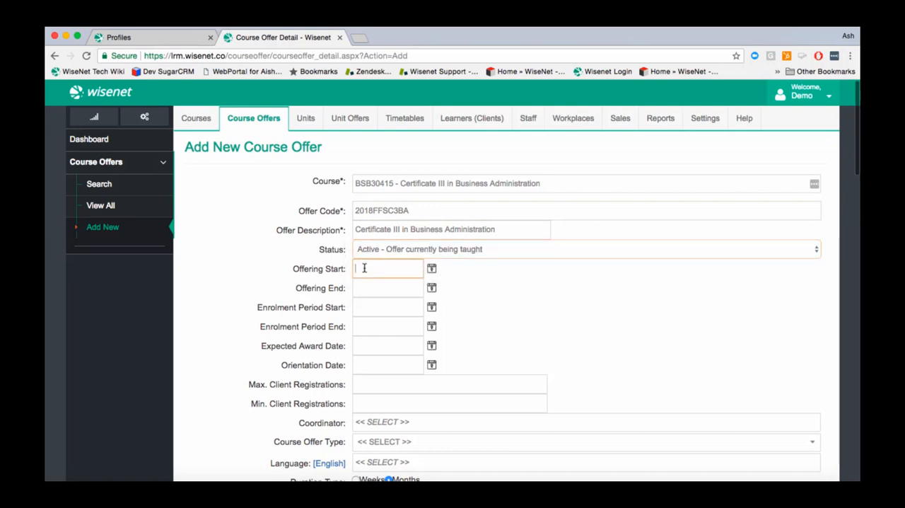
pyautogui.write('1')
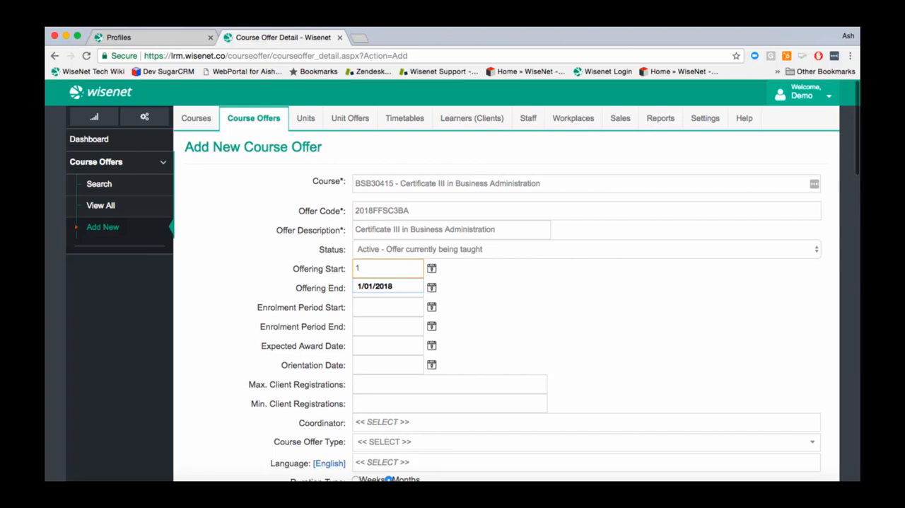
pyautogui.press('Down')
pyautogui.press('Return')
pyautogui.click(364, 285)
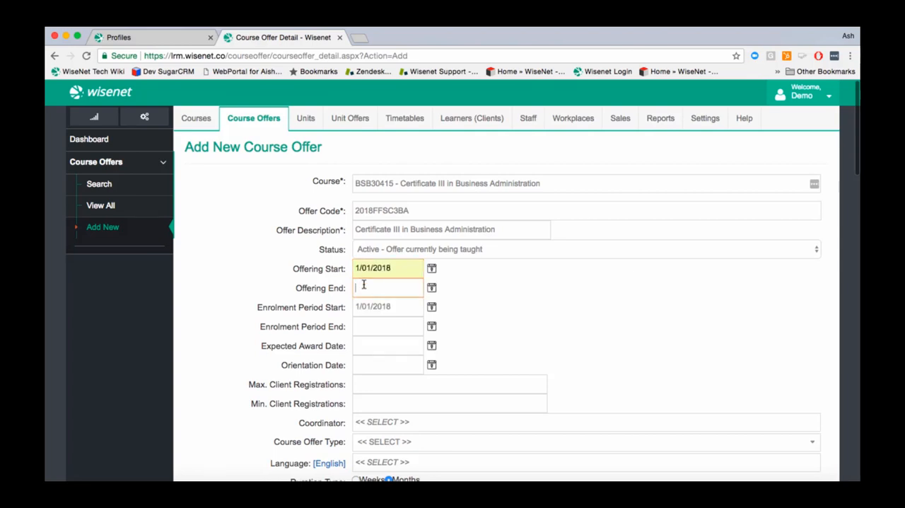
pyautogui.write('3')
pyautogui.press('Down')
pyautogui.press('Return')
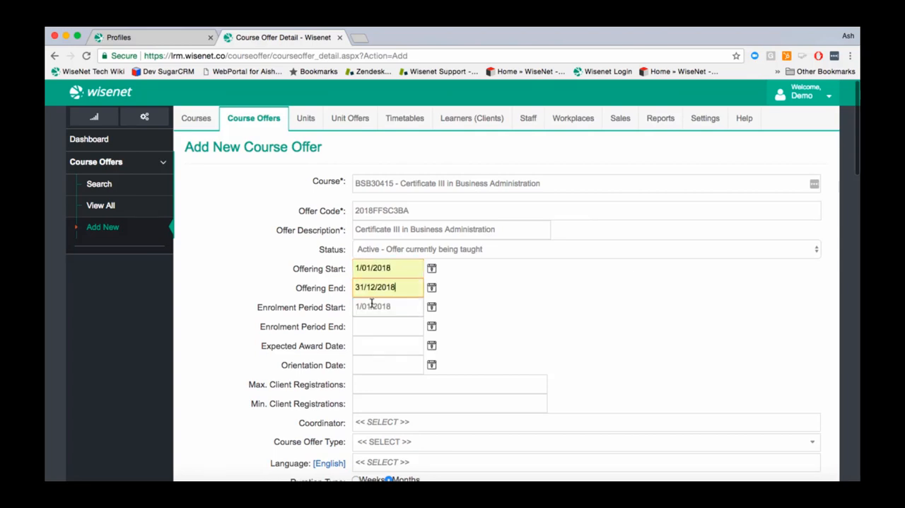
pyautogui.click(394, 305)
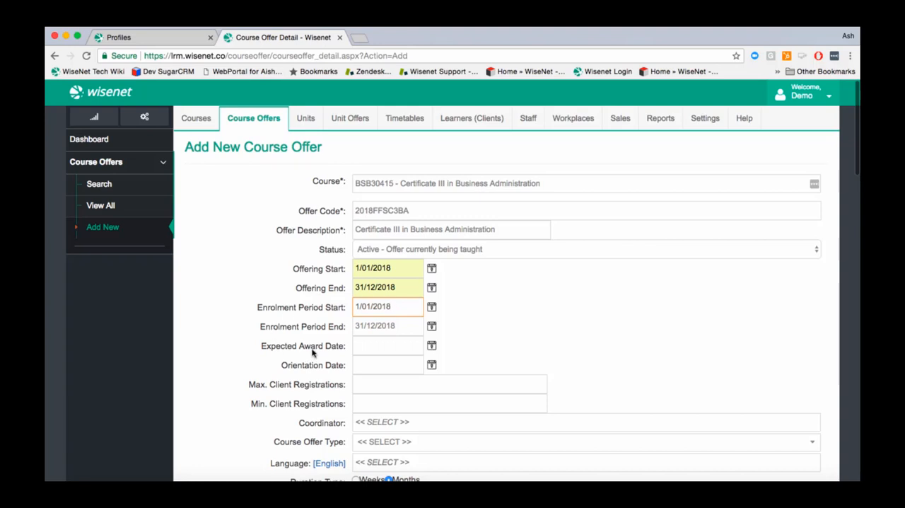
# Step: Set client registrations to a maximum of 100 and a minimum of 1, and assign the only available coordinator
pyautogui.scroll(-3, 330, 345)
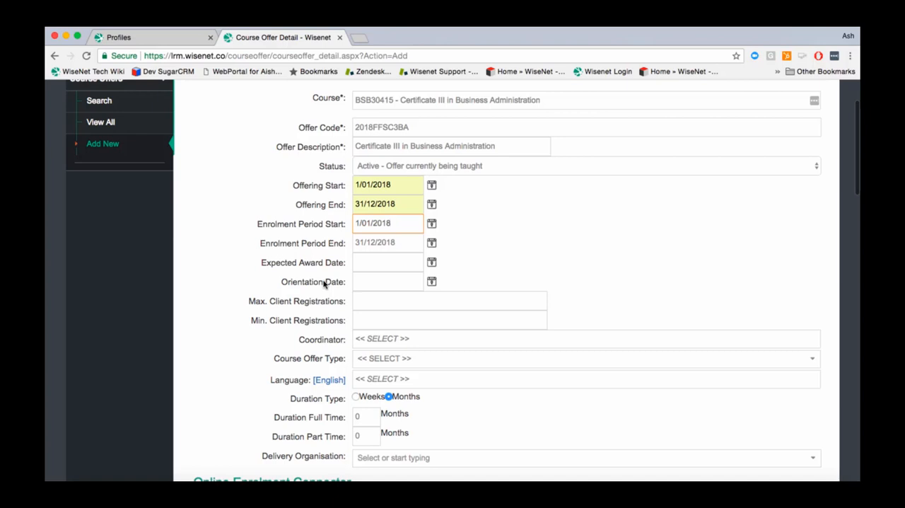
pyautogui.click(358, 303)
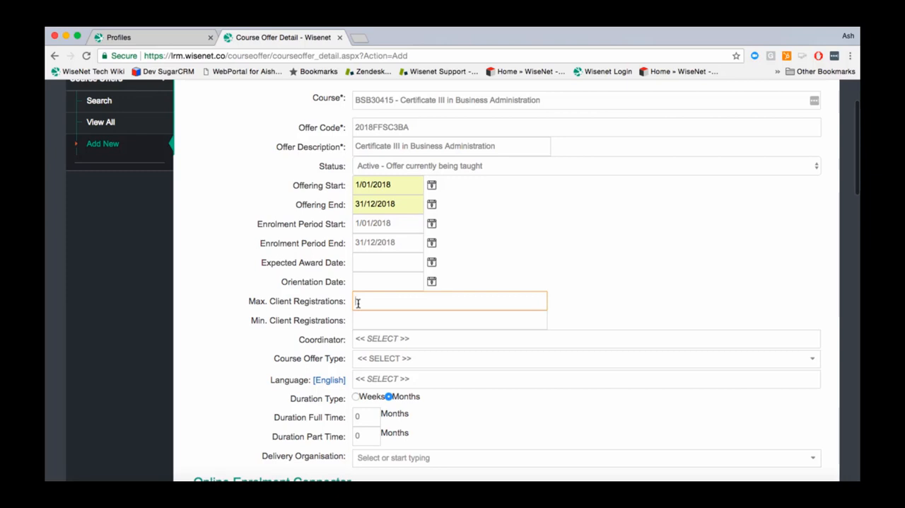
pyautogui.write('100')
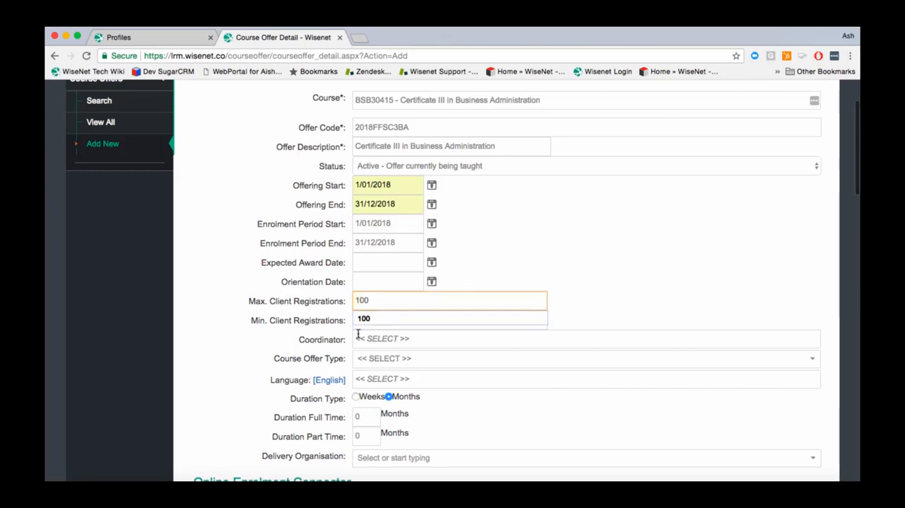
pyautogui.click(322, 319)
pyautogui.write('1')
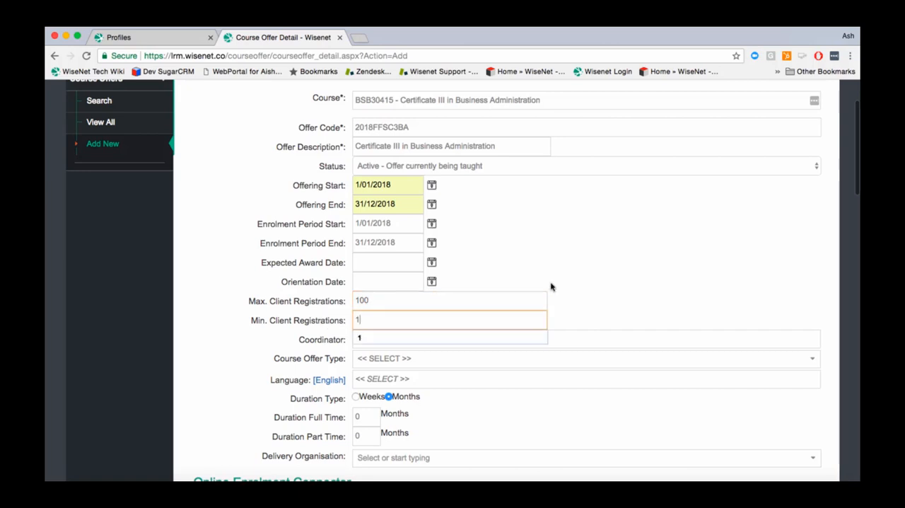
pyautogui.click(605, 284)
pyautogui.click(513, 338)
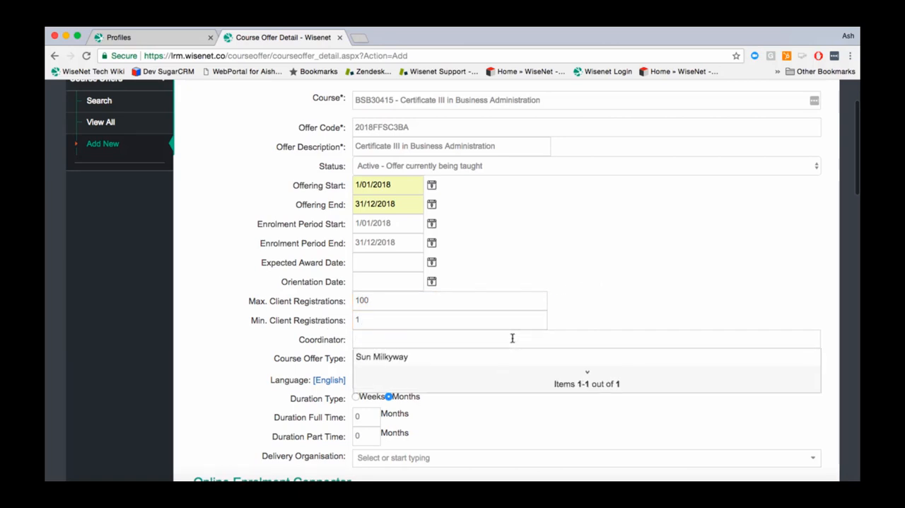
pyautogui.click(485, 356)
# Step: Set the course offer's language to English and its full-time duration to 52 weeks
pyautogui.scroll(-3, 308, 316)
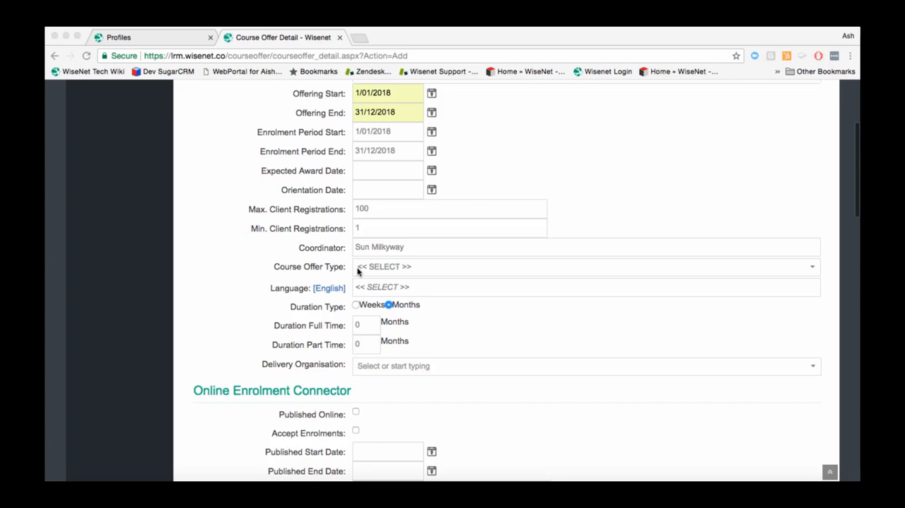
pyautogui.click(323, 290)
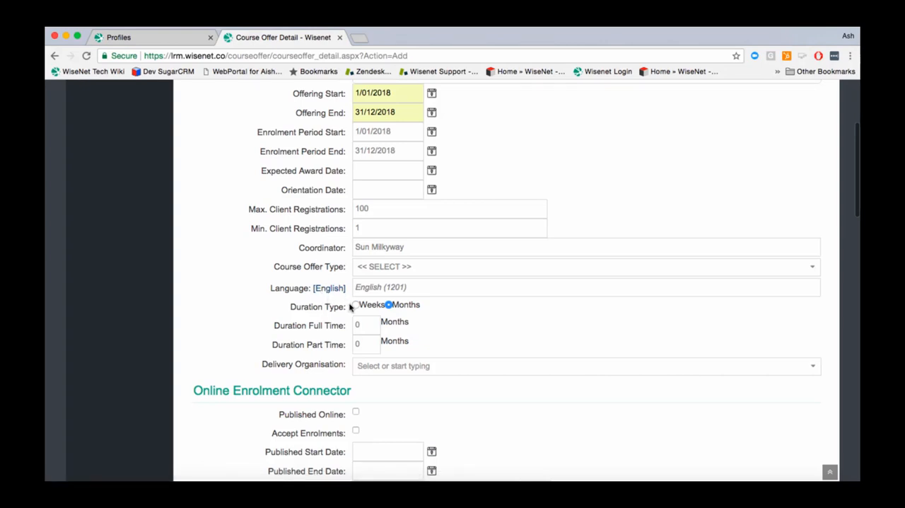
pyautogui.click(356, 305)
pyautogui.click(357, 325)
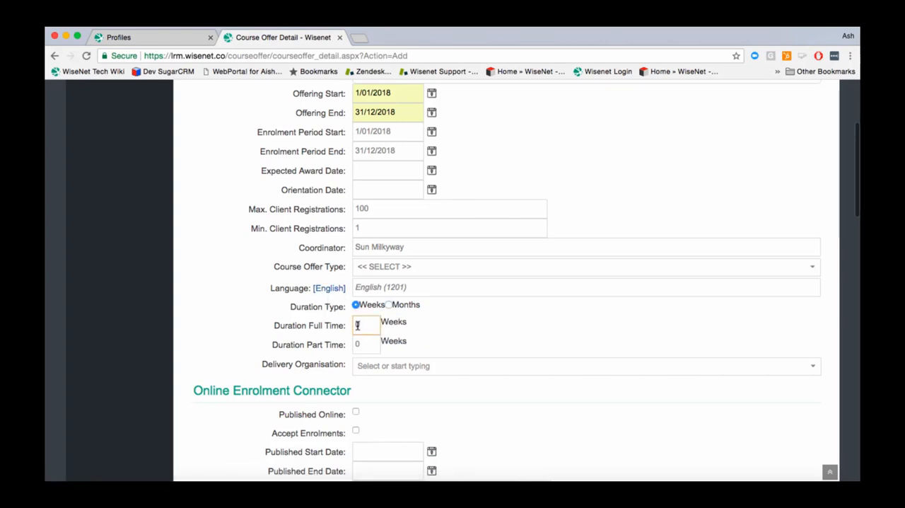
pyautogui.press('BackSpace')
pyautogui.write('5')
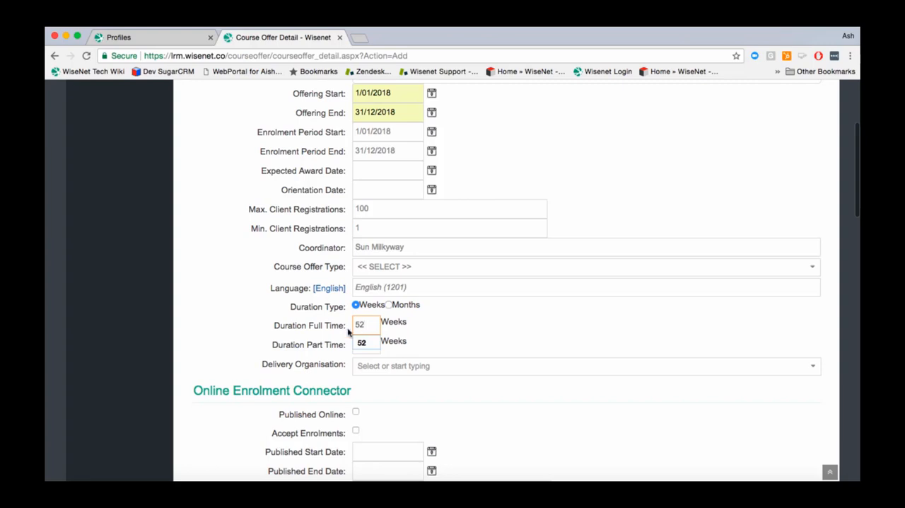
pyautogui.write('2')
# Step: Review the Program Status and Contract Type options in the AVETMISS course enrolment defaults
pyautogui.scroll(-5, 605, 345)
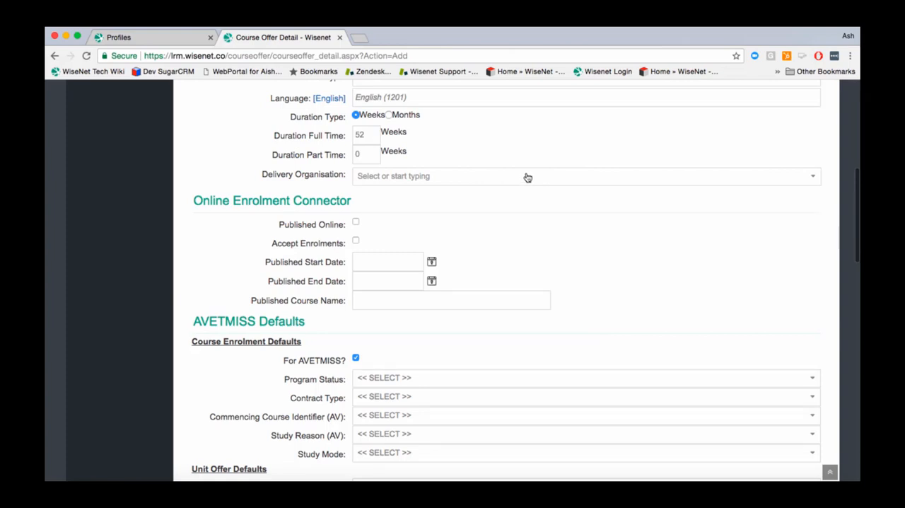
pyautogui.scroll(-3, 531, 202)
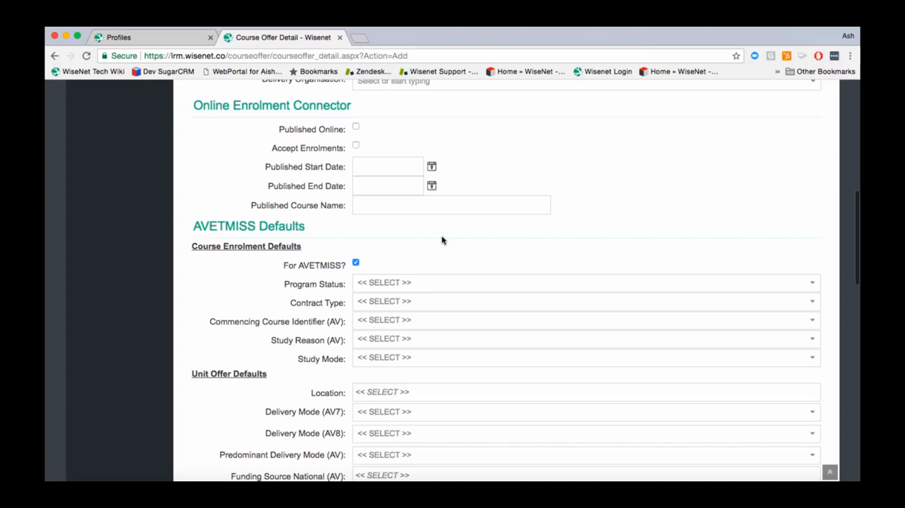
pyautogui.scroll(-3, 443, 244)
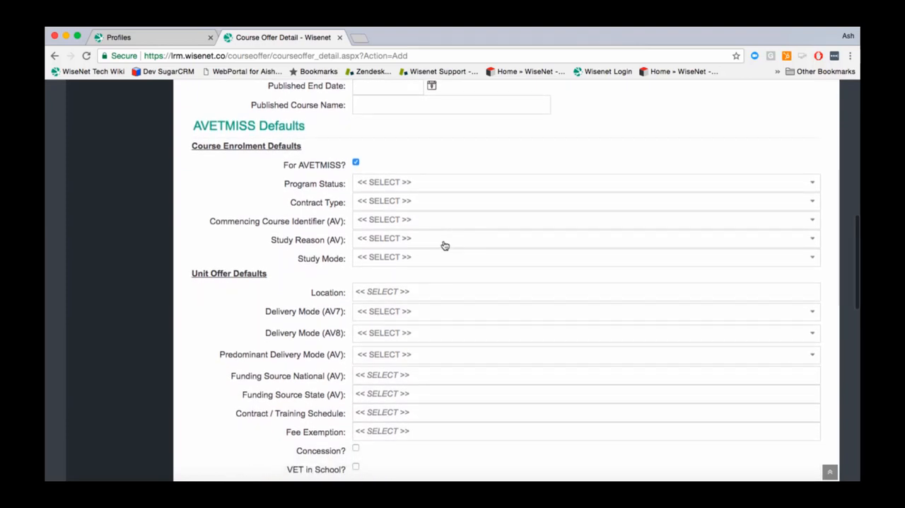
pyautogui.click(377, 182)
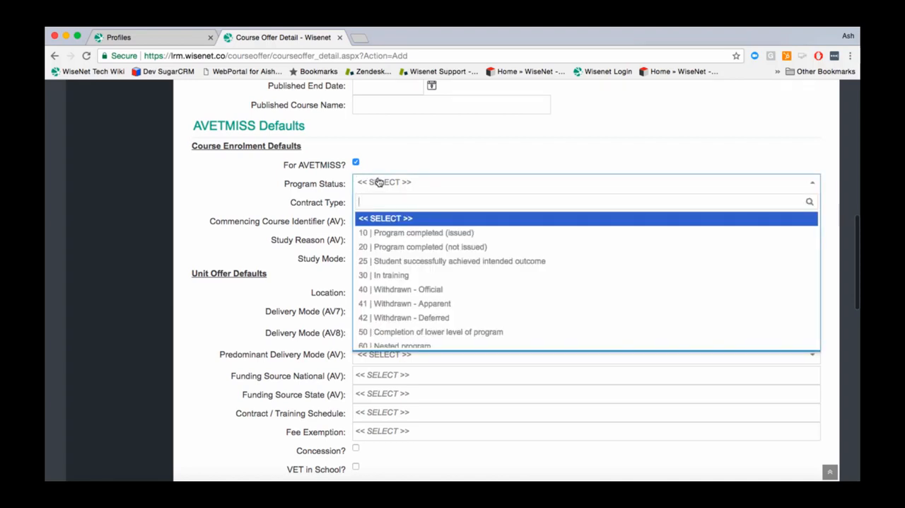
pyautogui.click(314, 203)
pyautogui.click(374, 206)
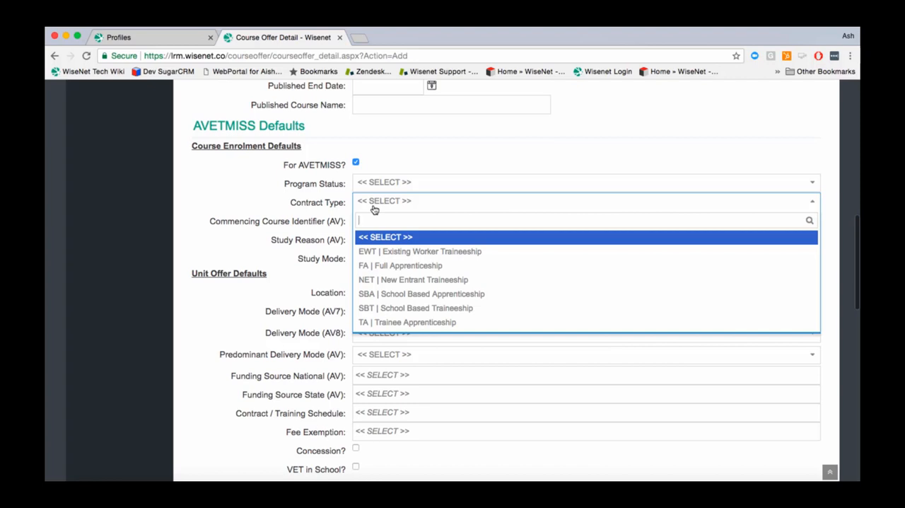
pyautogui.click(227, 185)
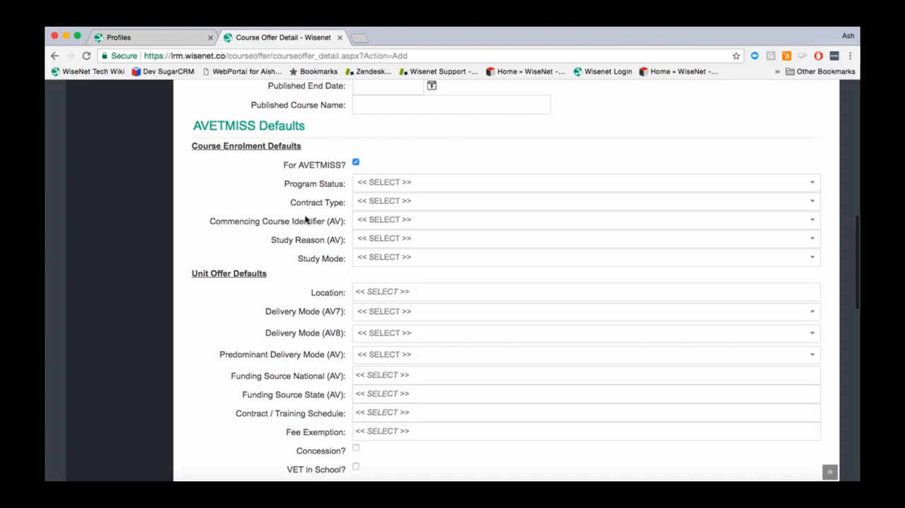
# Step: Set the commencing course identifier to 3 | Commencing enrolment in the qualification or course, and the study mode to Full Time
pyautogui.click(377, 232)
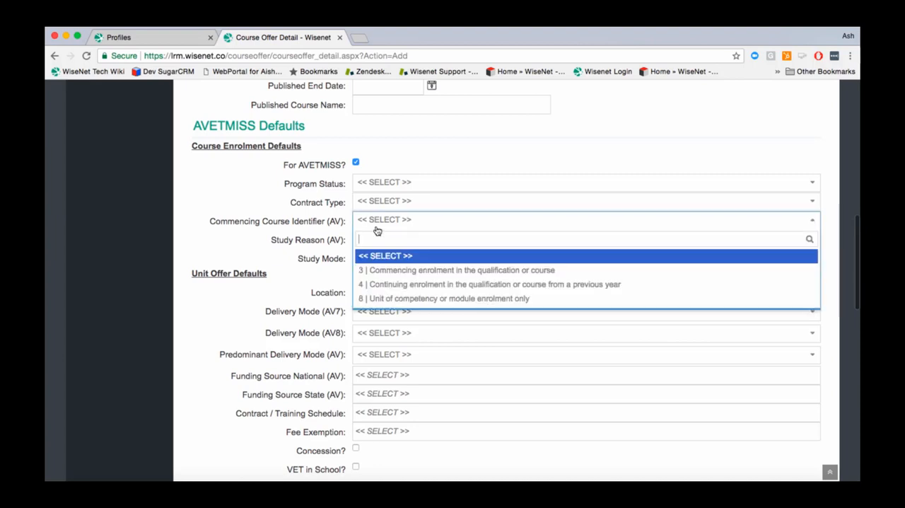
pyautogui.click(373, 272)
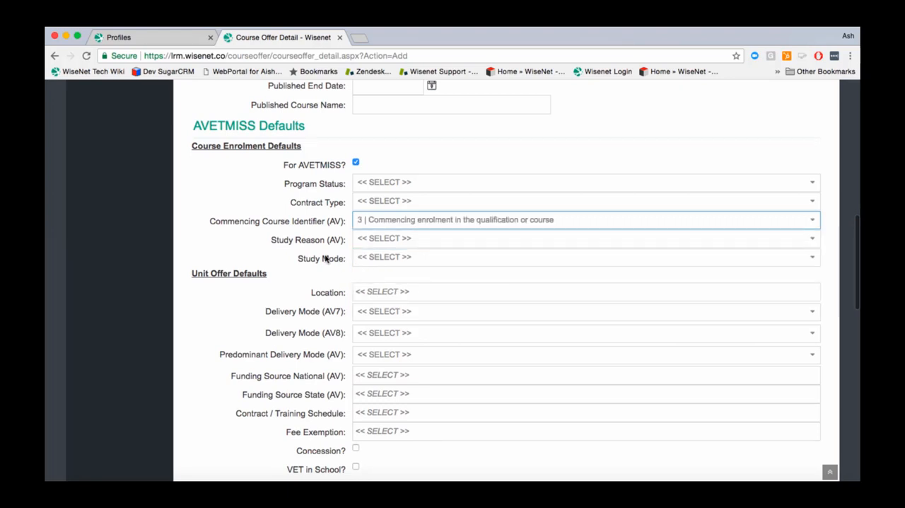
pyautogui.click(388, 240)
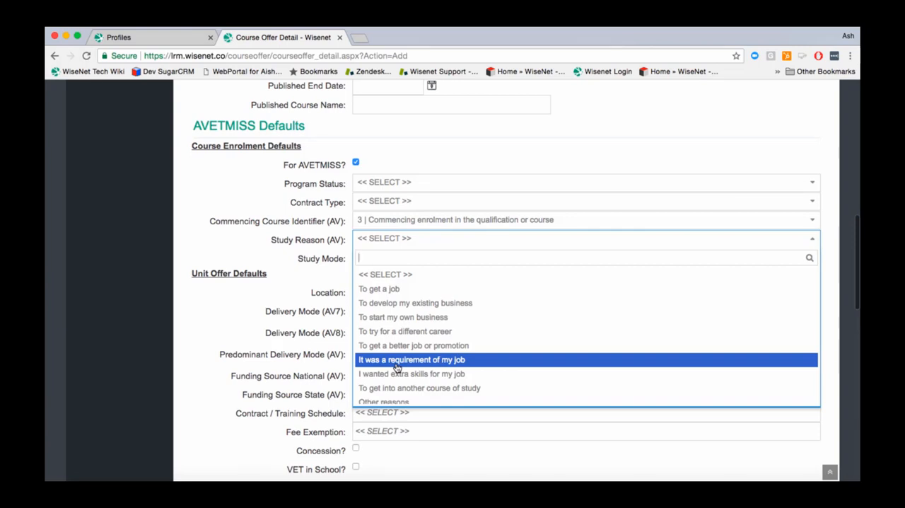
pyautogui.click(290, 258)
pyautogui.click(375, 258)
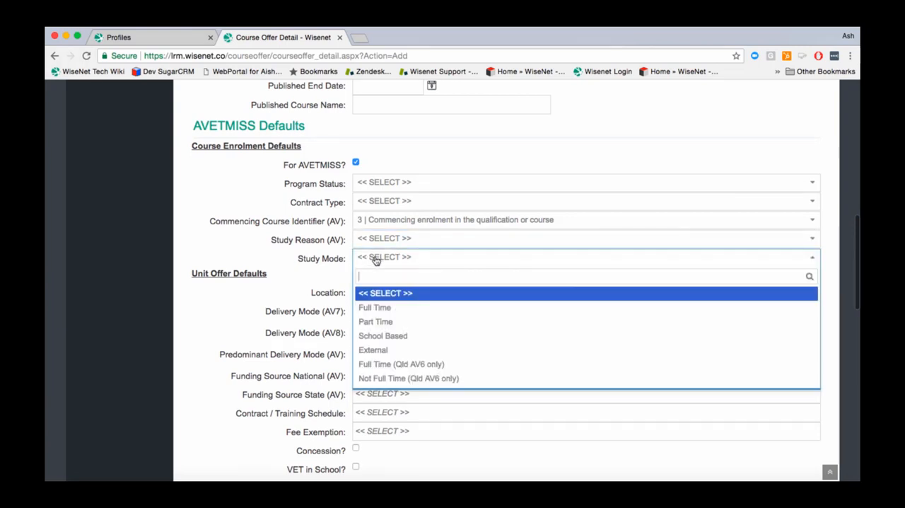
pyautogui.click(378, 309)
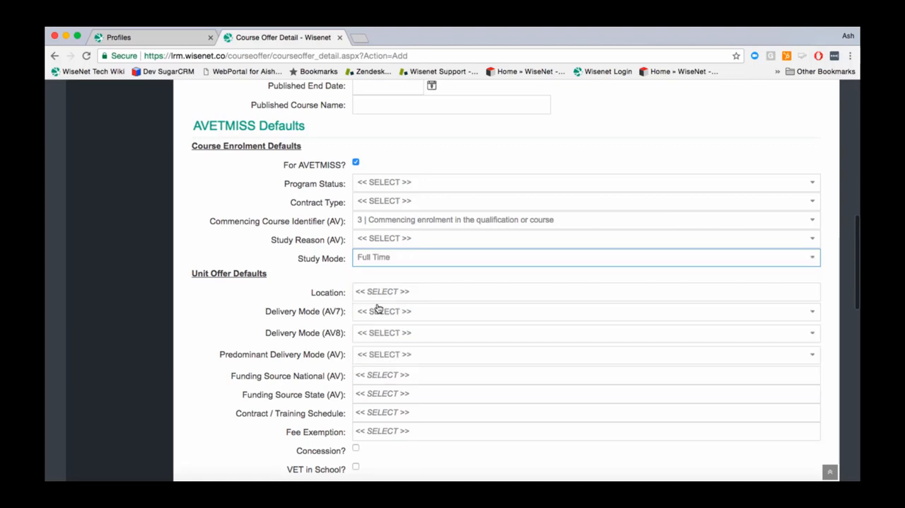
# Step: Set the unit offer default location to 3000 | Demo Victoria Training Office and check the Delivery Mode (AV7) options without choosing one
pyautogui.click(376, 289)
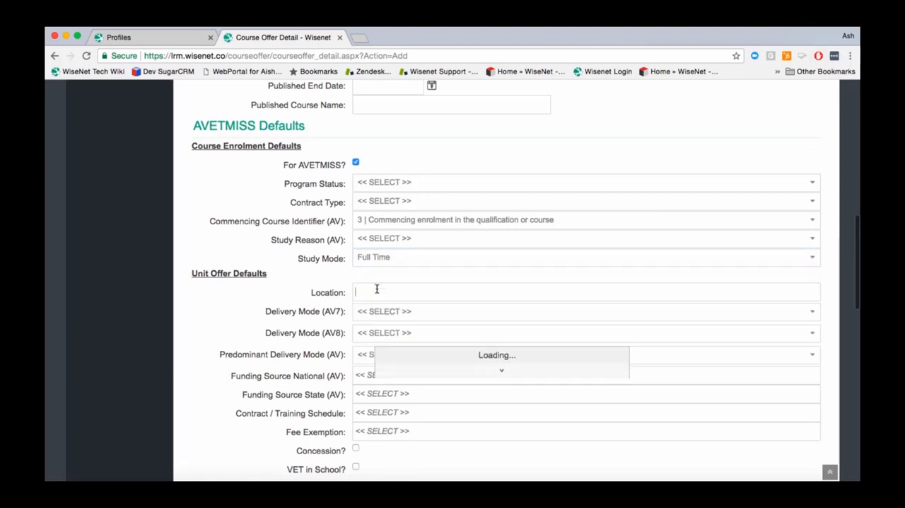
pyautogui.click(378, 309)
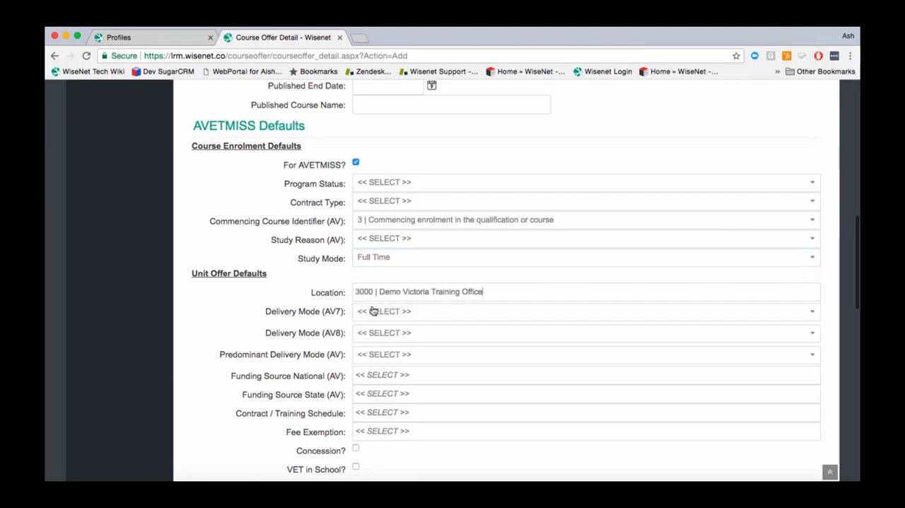
pyautogui.click(364, 315)
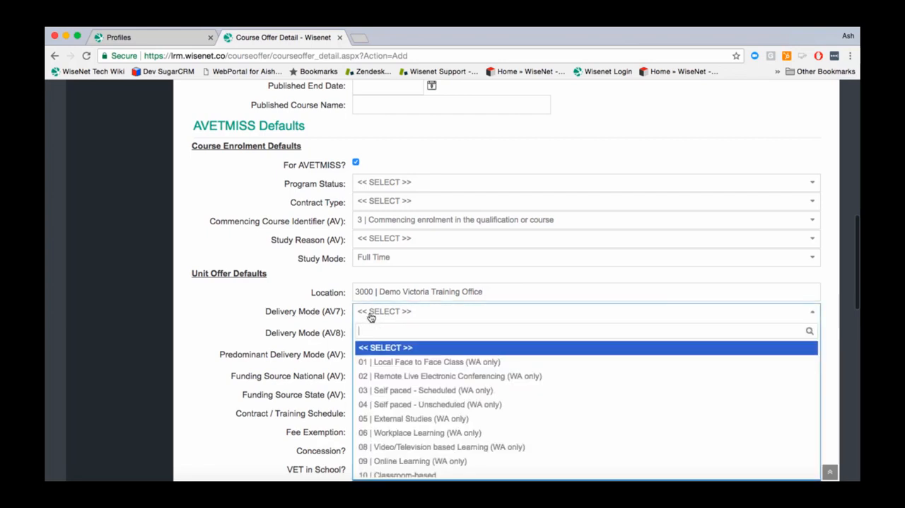
pyautogui.click(324, 314)
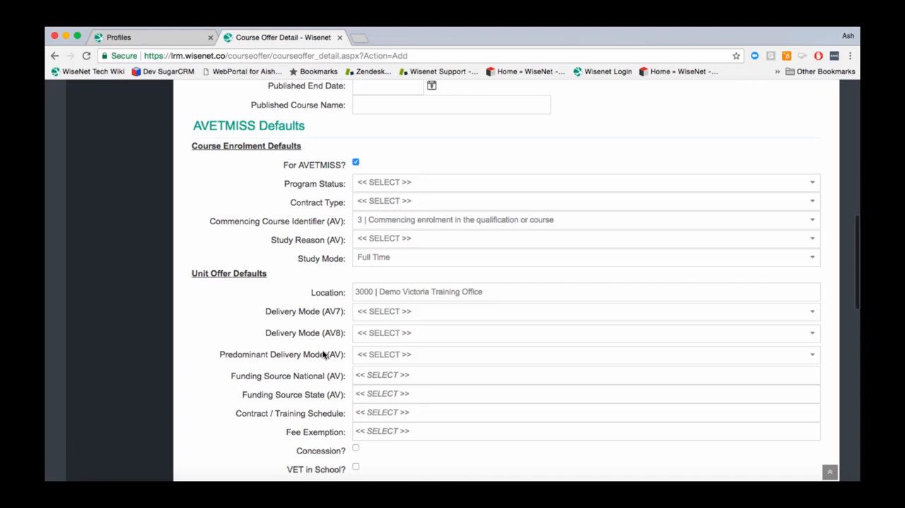
# Step: Set Delivery Mode (AV8) to YNN | Internal only and the predominant delivery mode to I | Internal delivery
pyautogui.click(388, 335)
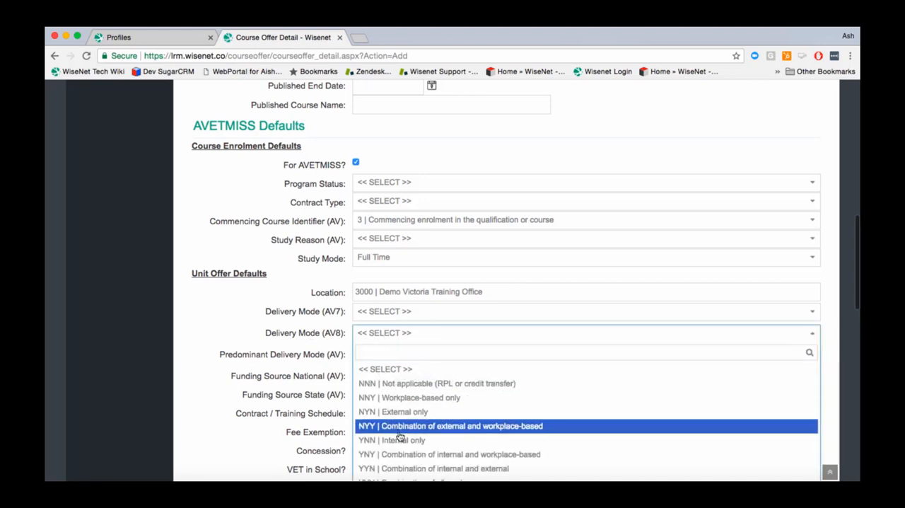
pyautogui.click(396, 438)
pyautogui.click(389, 356)
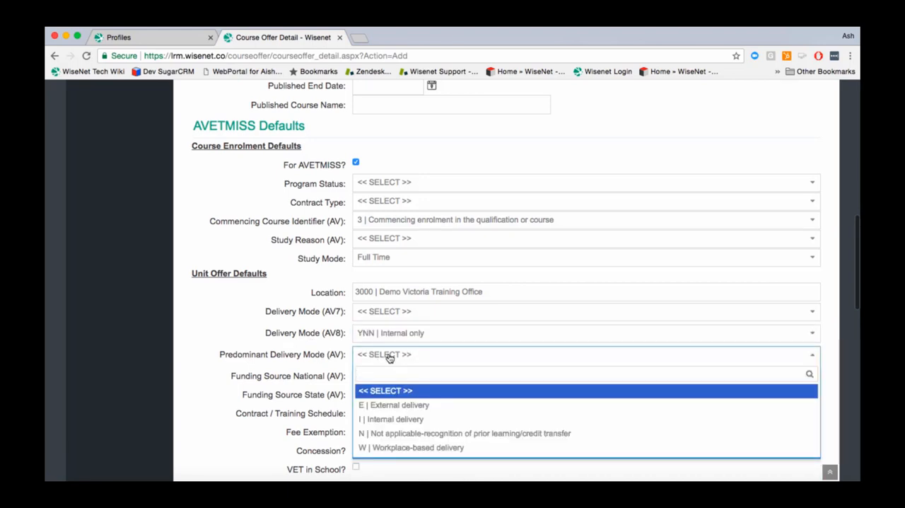
pyautogui.click(382, 419)
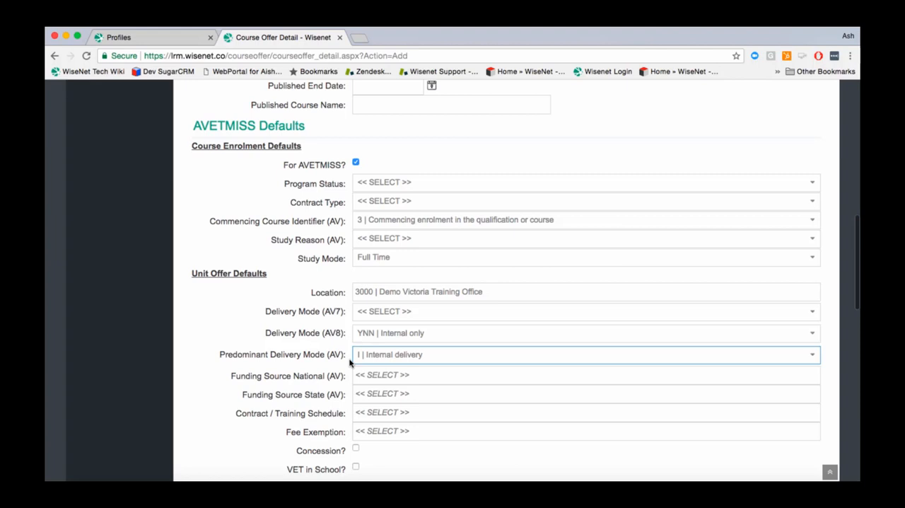
pyautogui.click(390, 338)
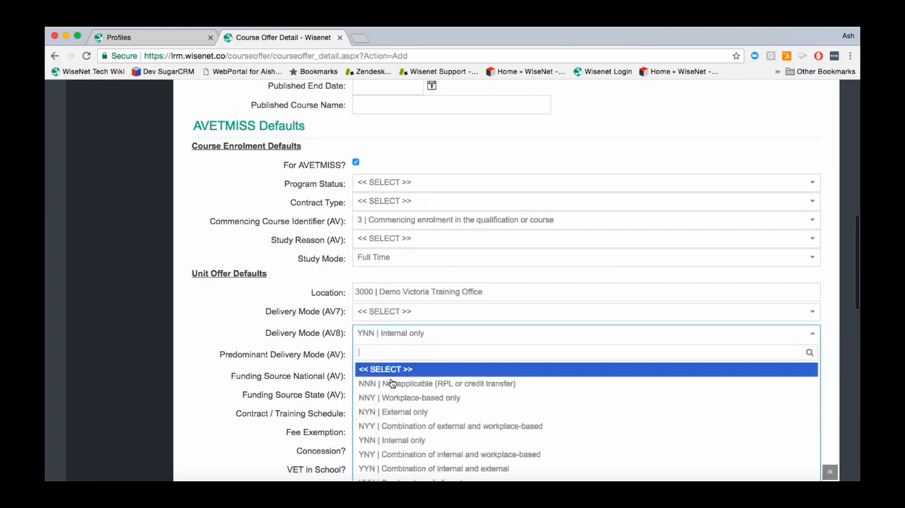
pyautogui.click(237, 354)
# Step: Set the national funding source to 20 | Domestic full fee-paying client
pyautogui.scroll(-5, 237, 354)
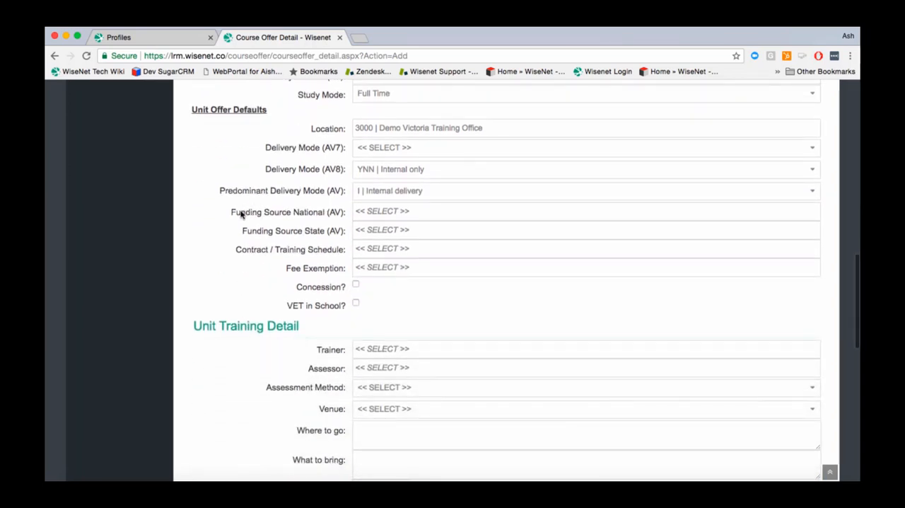
pyautogui.click(384, 211)
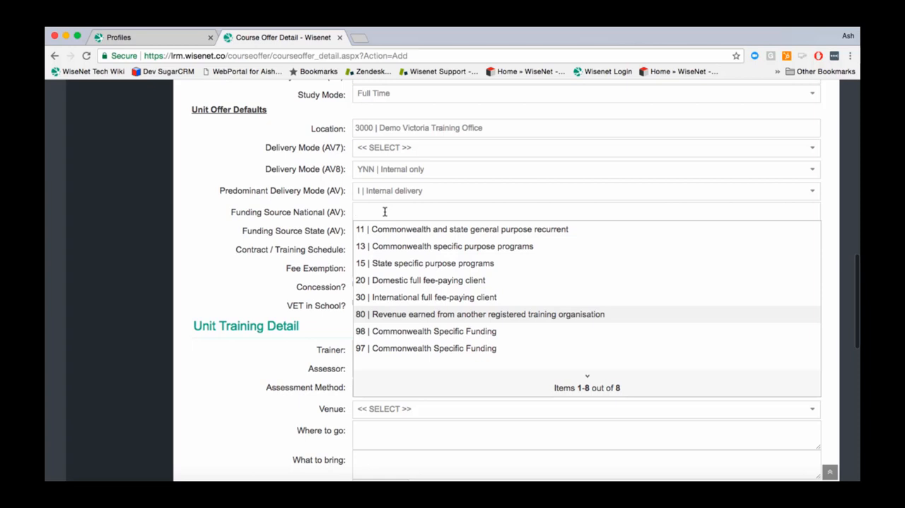
pyautogui.click(403, 280)
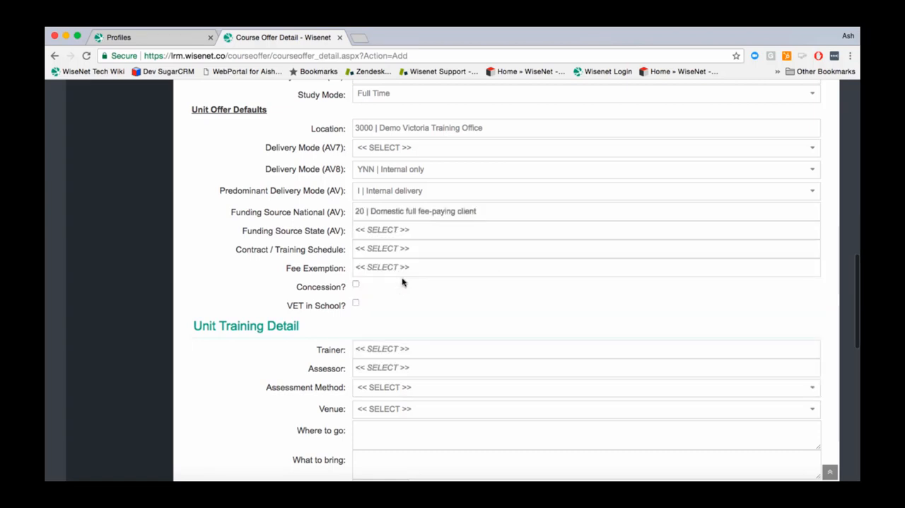
# Step: Look up "S | VIC" as the state funding source and choose S | VIC | Fee for Service
pyautogui.click(394, 231)
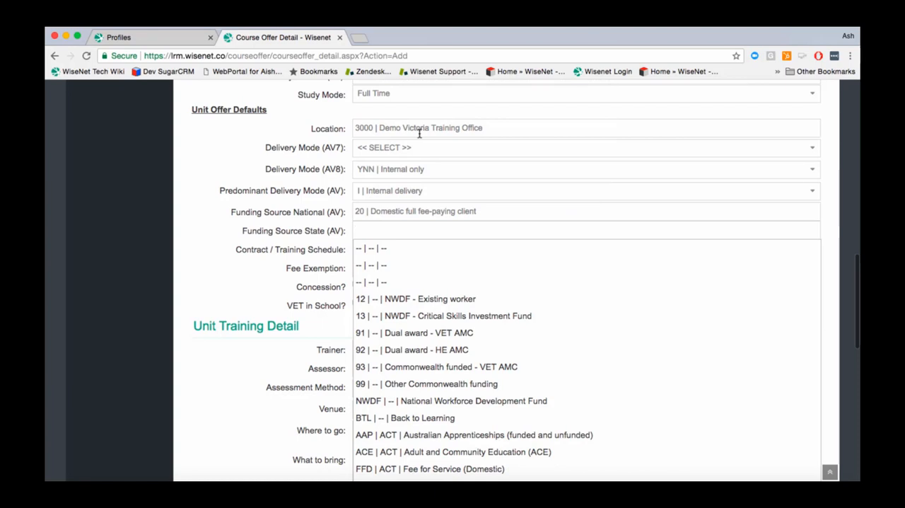
pyautogui.write('S ')
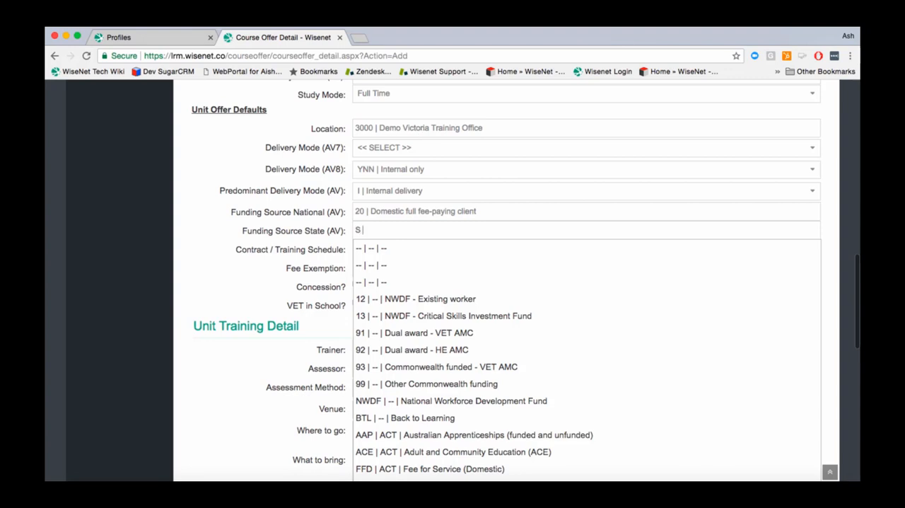
pyautogui.write('|')
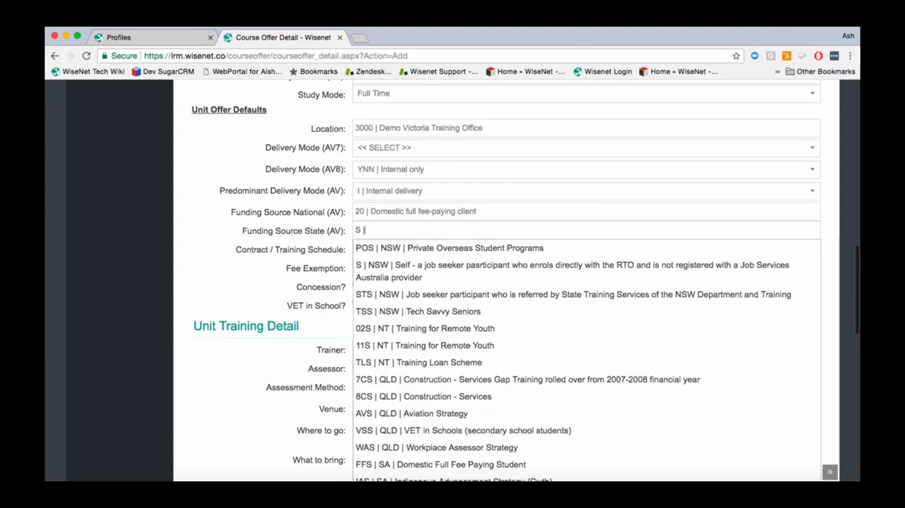
pyautogui.write(' VIC')
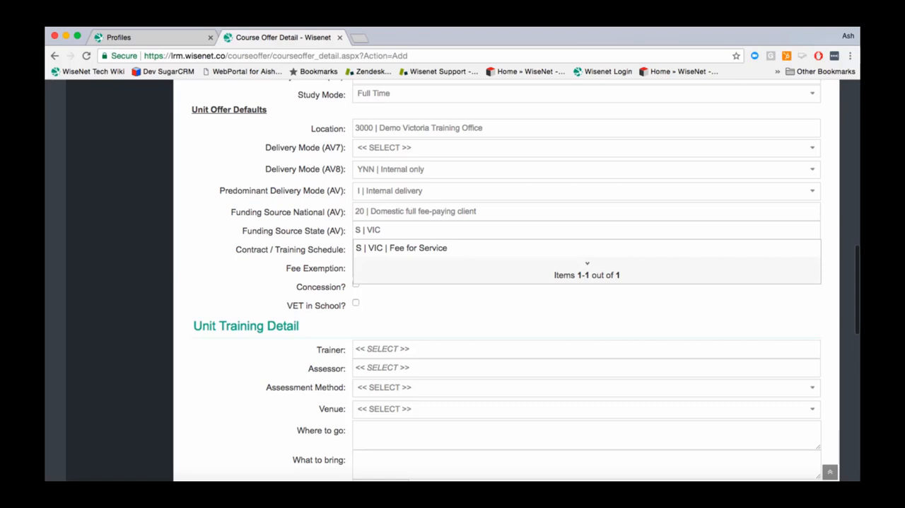
pyautogui.click(428, 247)
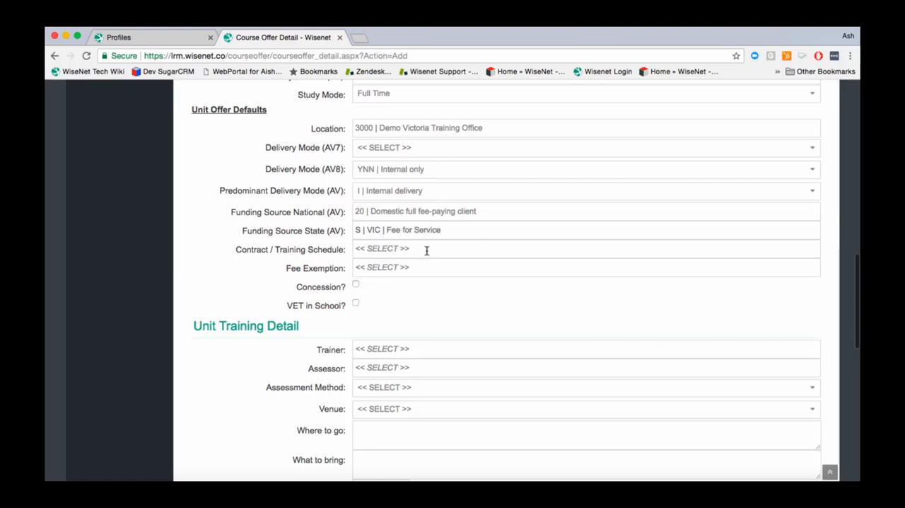
# Step: Clear the state funding source, search it for "fee for service" and select S | VIC | Fee for Service
pyautogui.press('BackSpace')
pyautogui.press('BackSpace')
pyautogui.press('BackSpace')
pyautogui.press('BackSpace')
pyautogui.press('BackSpace')
pyautogui.press('BackSpace')
pyautogui.press('BackSpace')
pyautogui.press('BackSpace')
pyautogui.press('BackSpace')
pyautogui.press('BackSpace')
pyautogui.press('BackSpace')
pyautogui.press('BackSpace')
pyautogui.press('BackSpace')
pyautogui.press('BackSpace')
pyautogui.press('BackSpace')
pyautogui.press('BackSpace')
pyautogui.press('BackSpace')
pyautogui.press('BackSpace')
pyautogui.press('BackSpace')
pyautogui.press('BackSpace')
pyautogui.press('BackSpace')
pyautogui.press('BackSpace')
pyautogui.press('BackSpace')
pyautogui.press('BackSpace')
pyautogui.press('BackSpace')
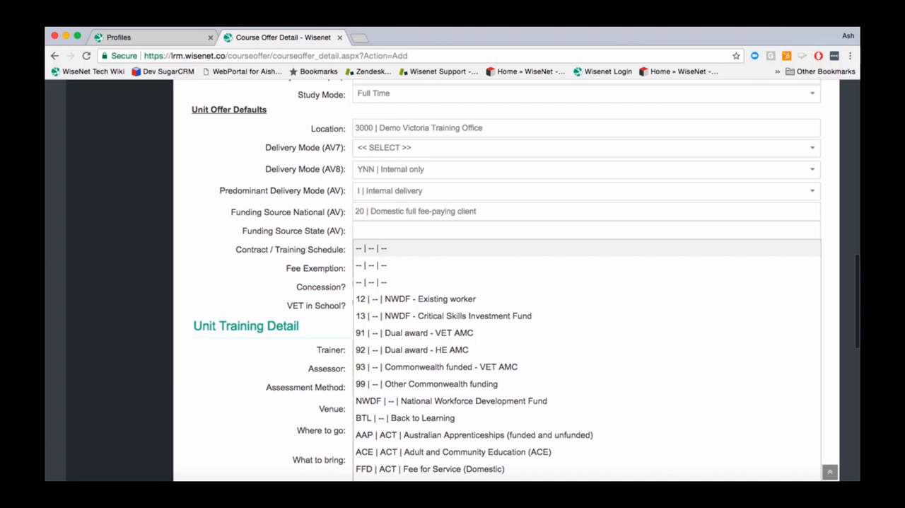
pyautogui.write('fee for service')
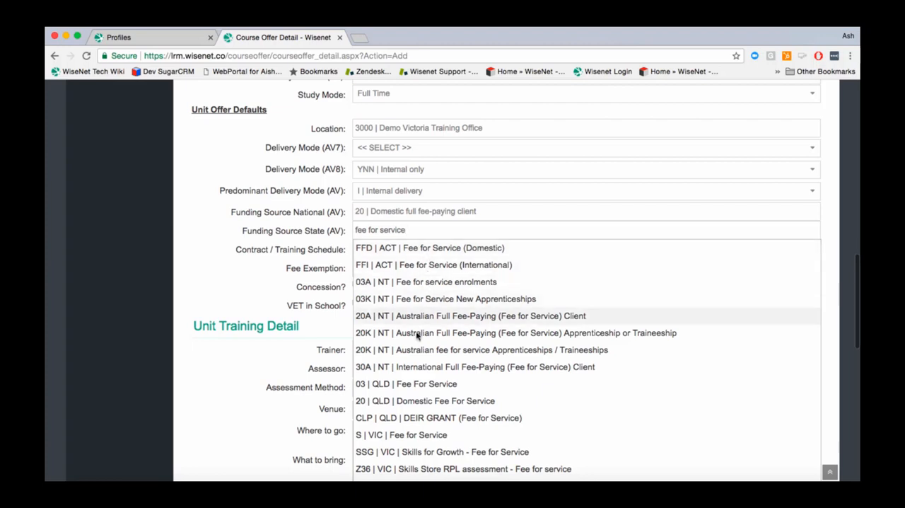
pyautogui.click(411, 437)
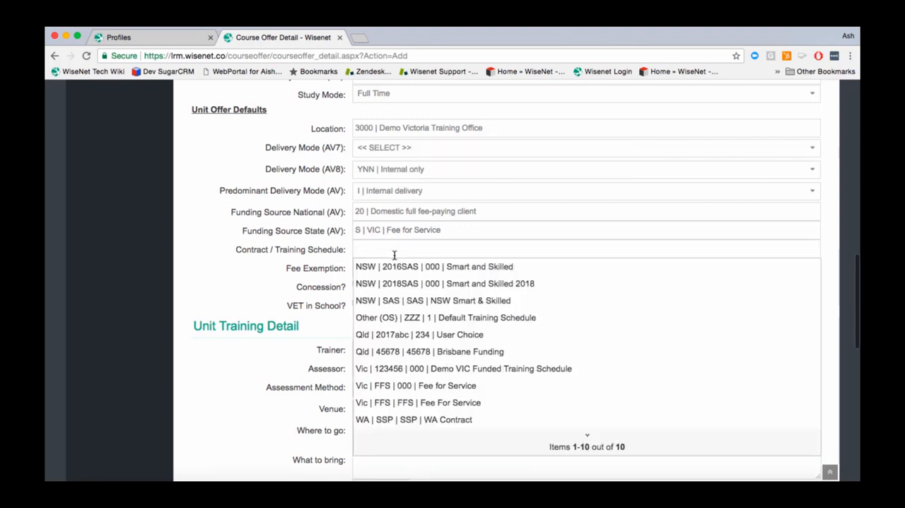
# Step: Set the contract / training schedule to Vic | FFS | FFS | Fee For Service and the fee exemption to Z | None
pyautogui.click(392, 402)
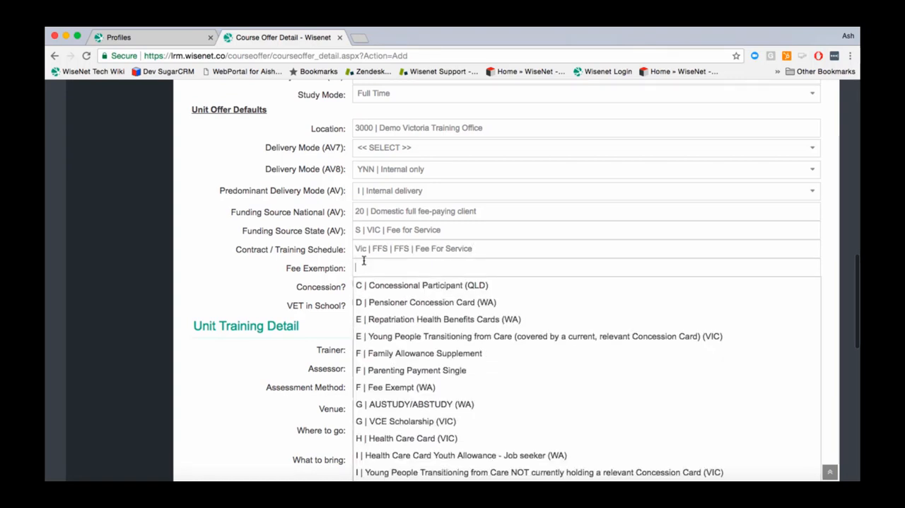
pyautogui.write('None')
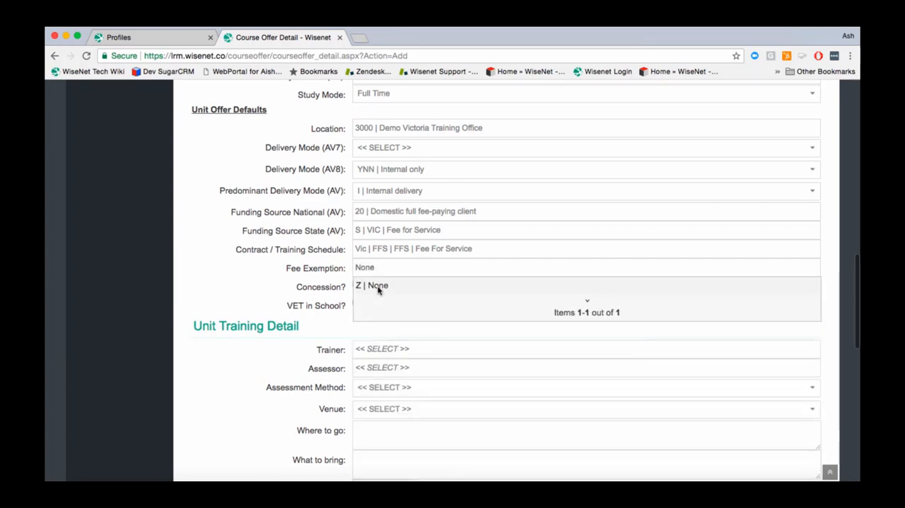
pyautogui.click(377, 286)
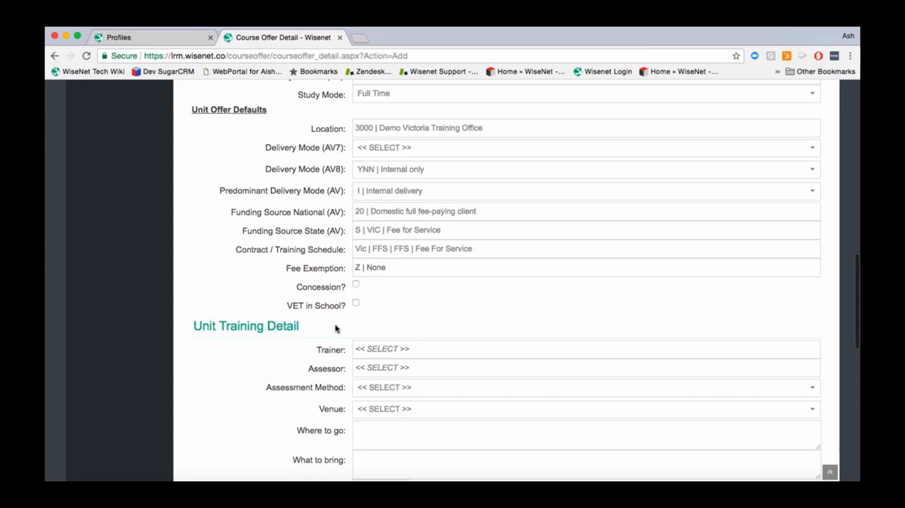
# Step: Save the new course offer without filling in the unit training, fees and other details
pyautogui.scroll(-4, 335, 328)
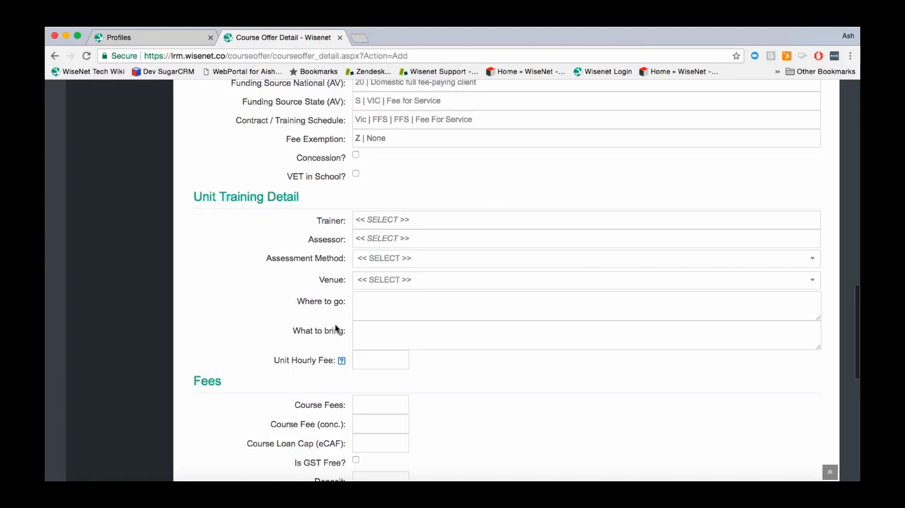
pyautogui.scroll(-5, 336, 329)
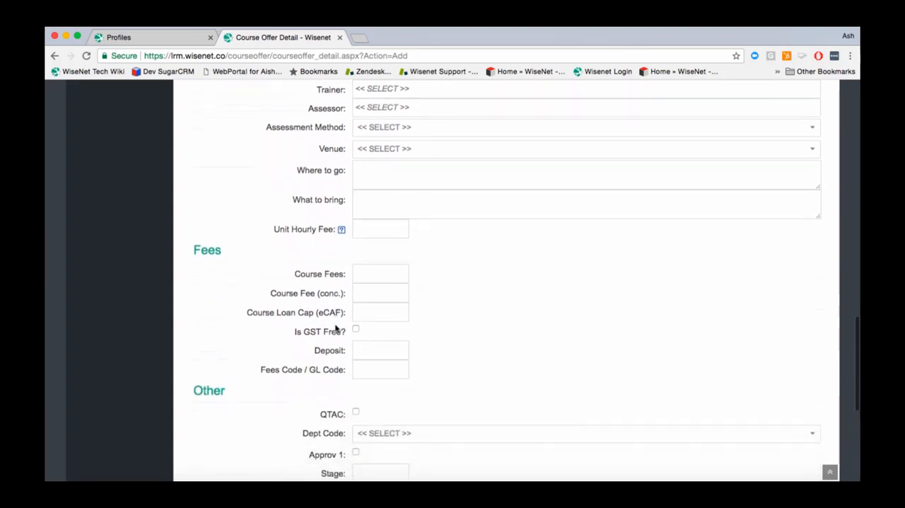
pyautogui.scroll(-4, 336, 327)
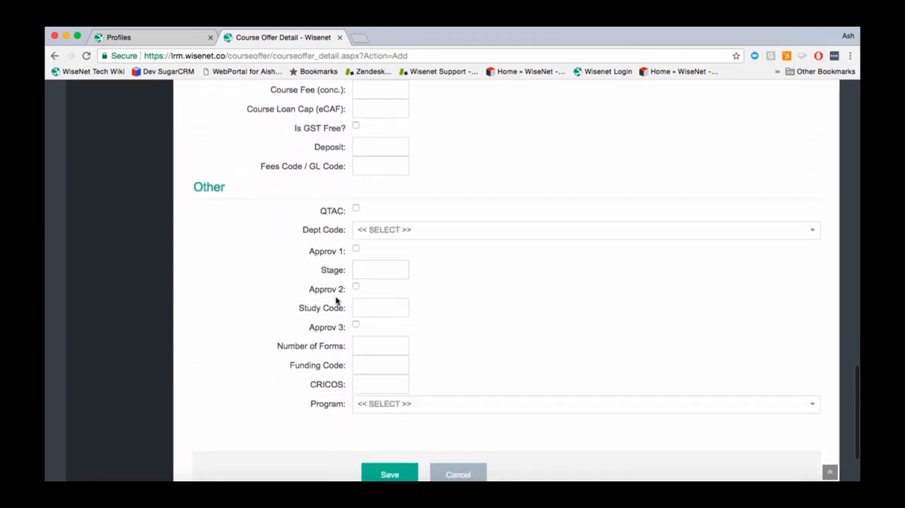
pyautogui.click(356, 387)
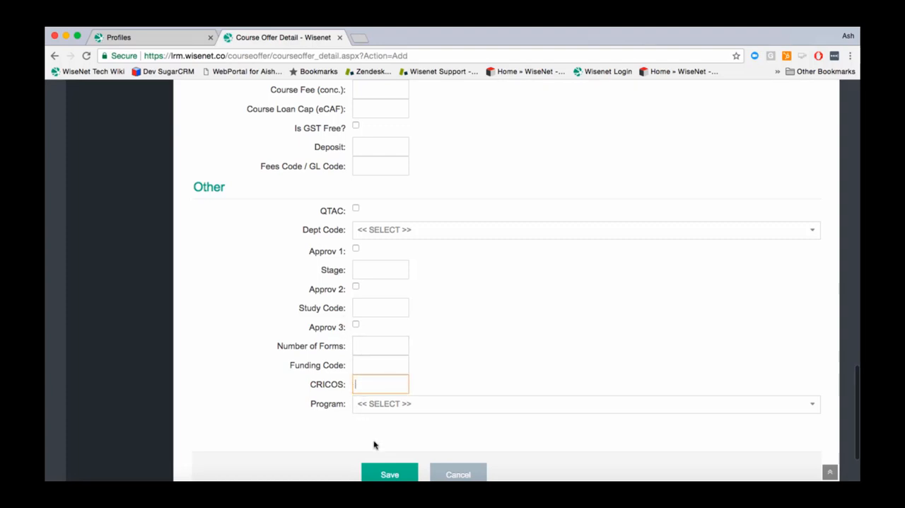
pyautogui.click(390, 475)
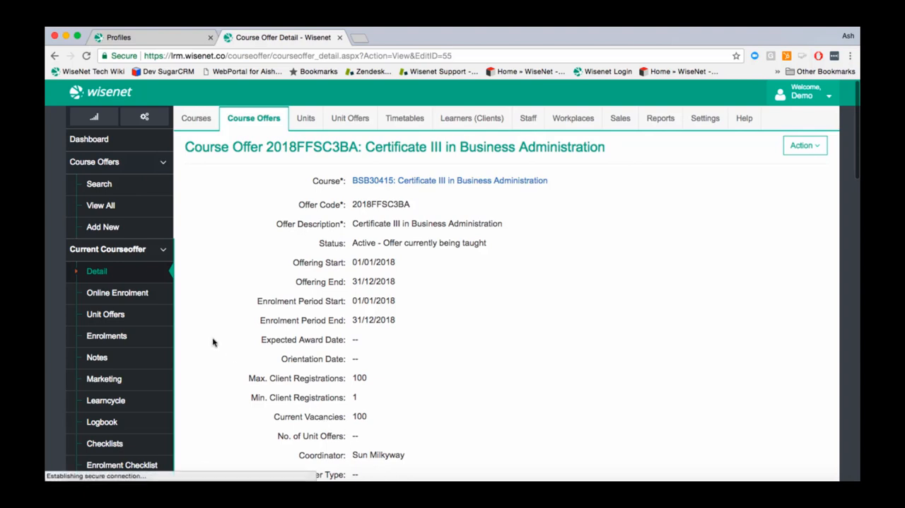
# Step: Open the unit selection for the saved course offer's unit offers
pyautogui.click(106, 314)
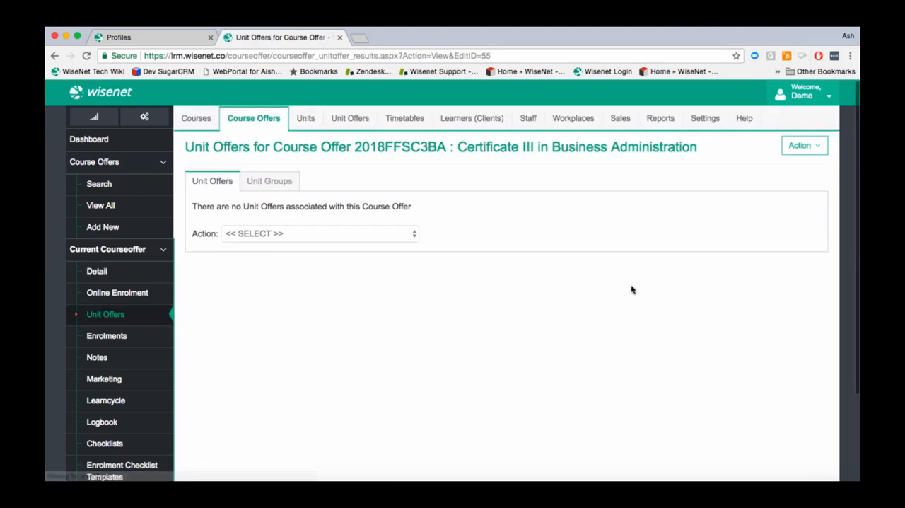
pyautogui.click(799, 146)
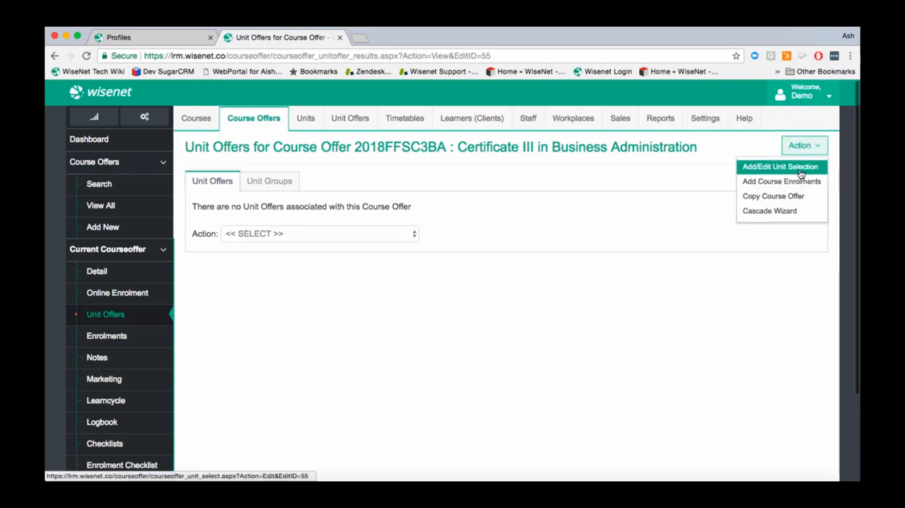
pyautogui.click(800, 169)
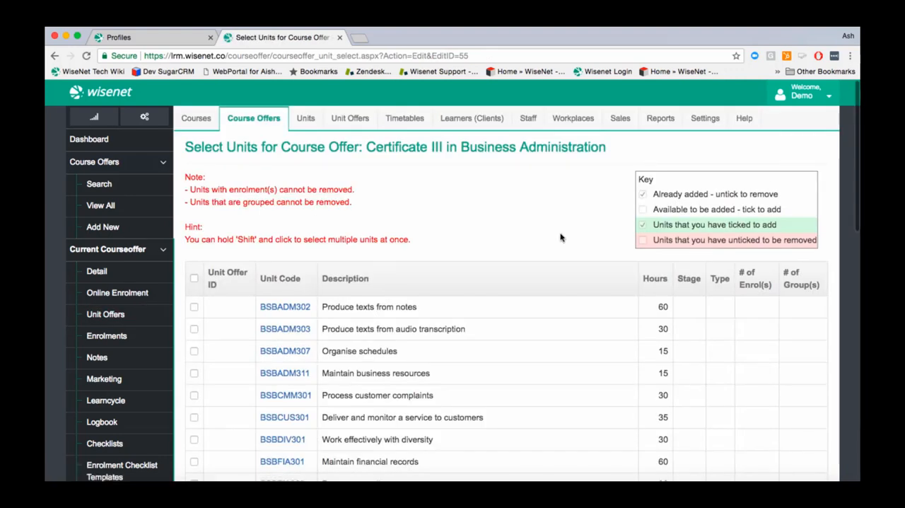
# Step: Select units BSBADM302, BSBADM307, BSBADM311, BSBCMM301, BSBCUS301 and BSBDIV301 for the course offer
pyautogui.scroll(-5, 558, 237)
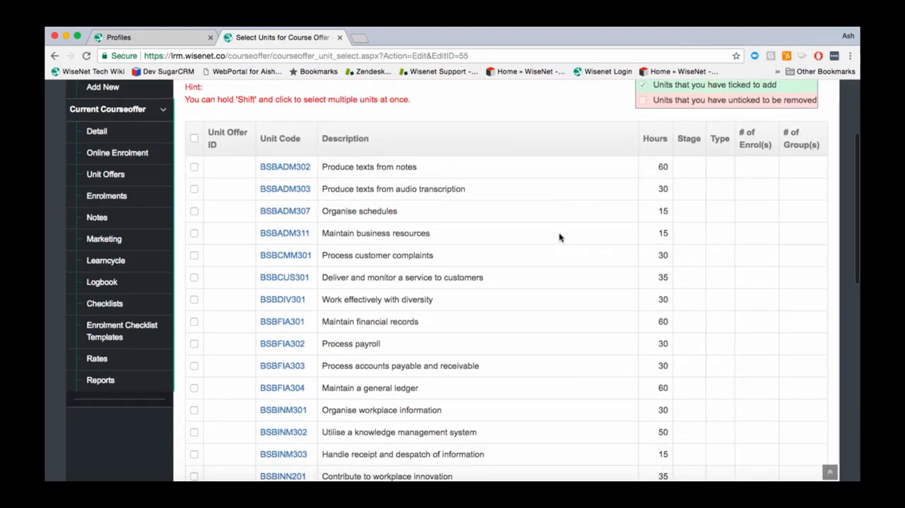
pyautogui.click(194, 167)
pyautogui.click(194, 211)
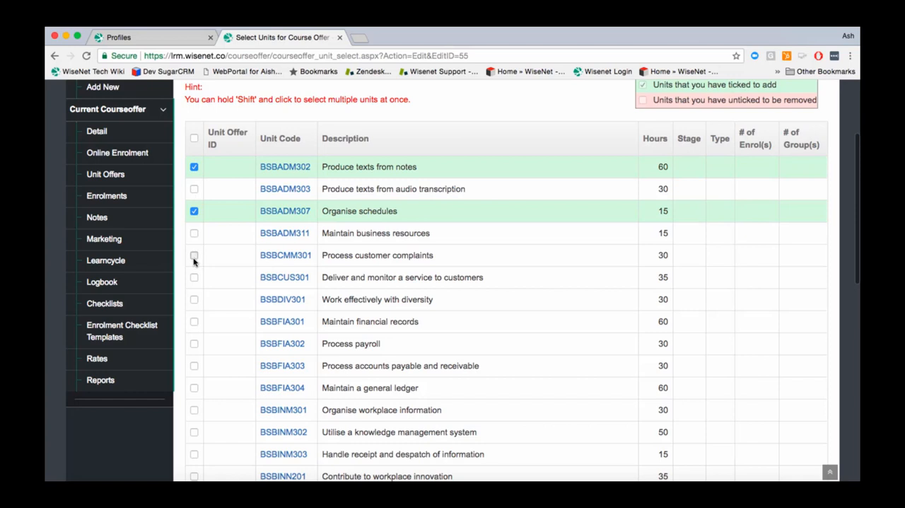
pyautogui.click(194, 256)
pyautogui.click(194, 233)
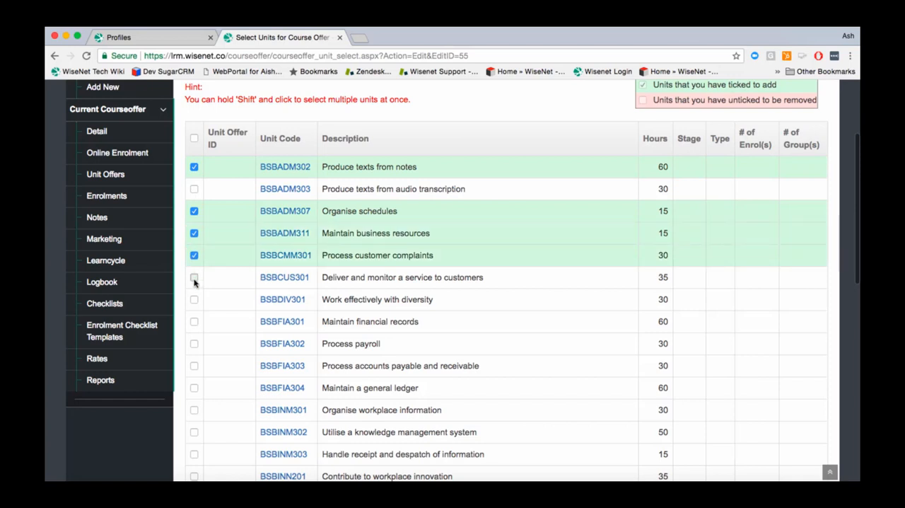
pyautogui.click(194, 277)
pyautogui.click(194, 299)
# Step: Add units BSBFIA303, BSBFIA304, BSBINM301, BSBINM303 and BSBINN201 to the course offer's unit selection
pyautogui.click(193, 366)
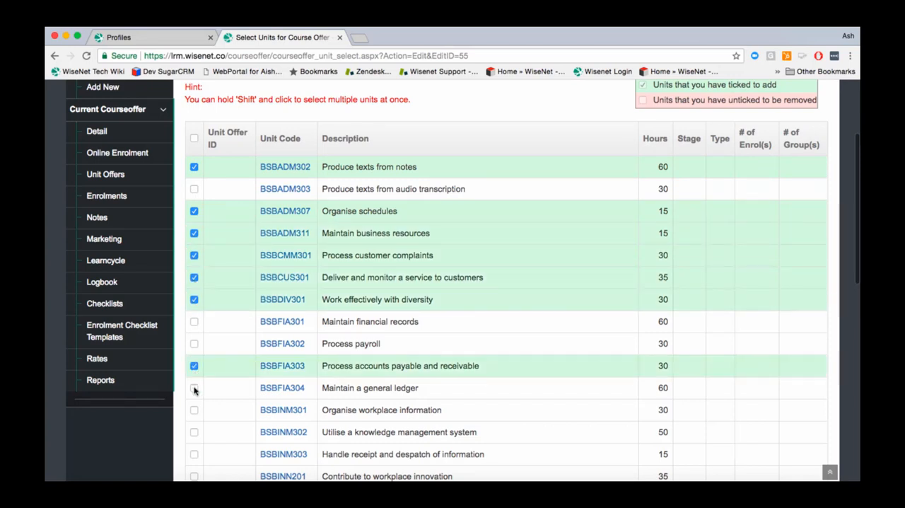
pyautogui.click(194, 388)
pyautogui.click(195, 410)
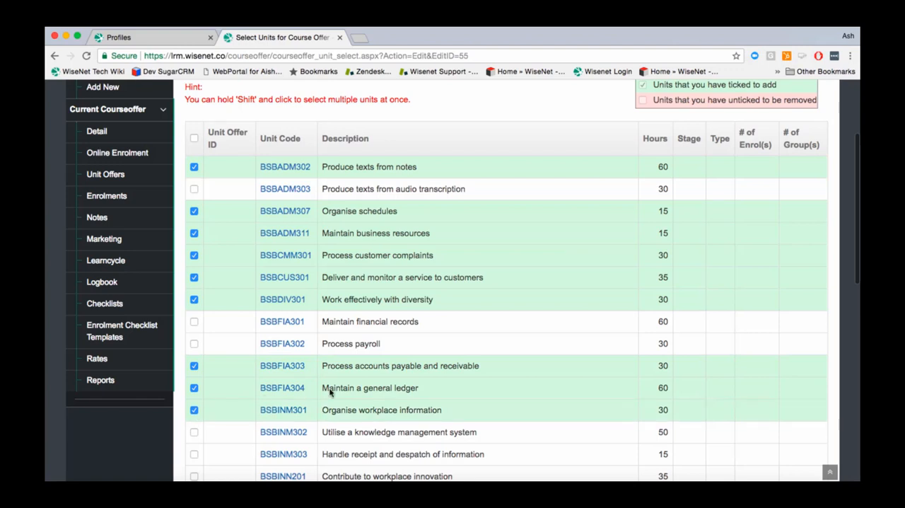
pyautogui.scroll(-3, 329, 389)
pyautogui.click(195, 354)
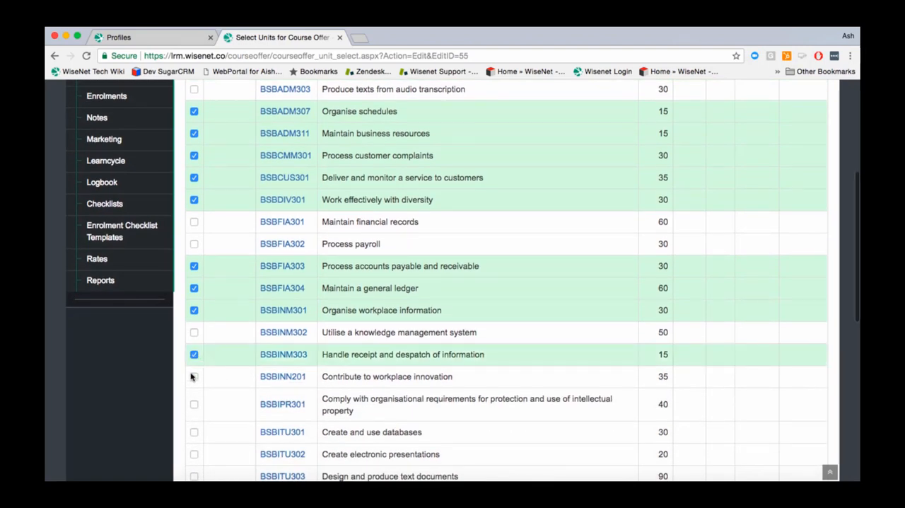
pyautogui.click(194, 378)
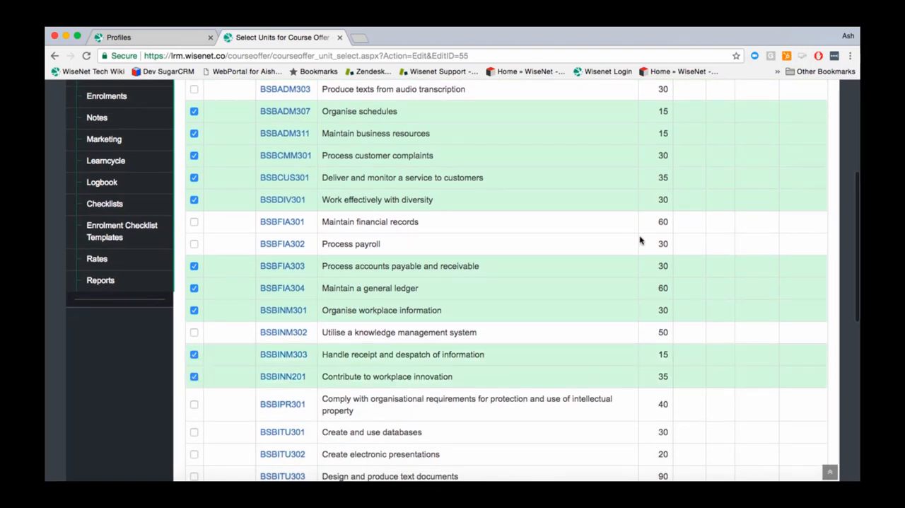
# Step: Apply the Confirm Unit Selection action to the ticked units and save them to the course offer
pyautogui.scroll(5, 642, 238)
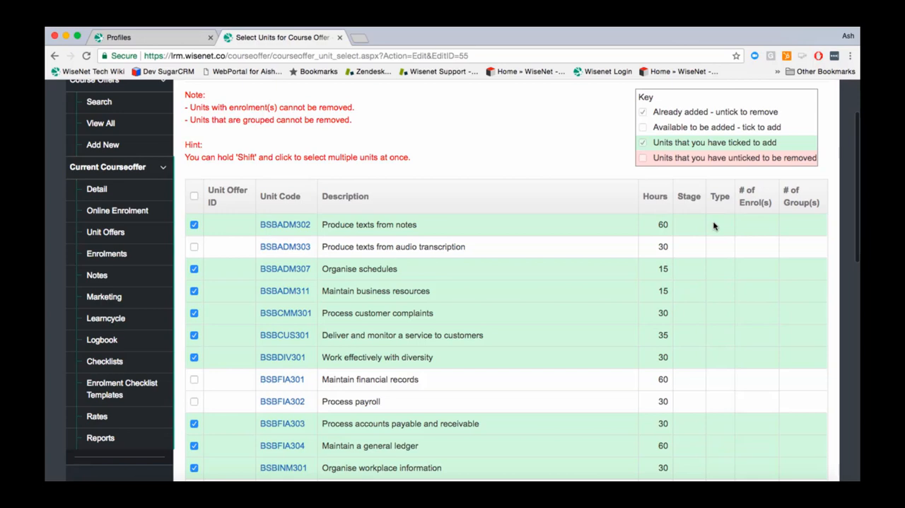
pyautogui.scroll(-2, 474, 289)
pyautogui.scroll(-10, 474, 290)
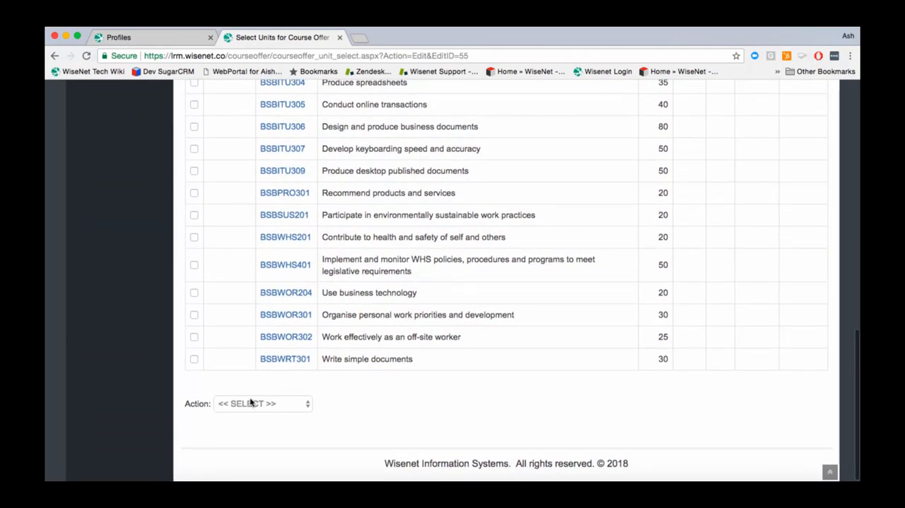
pyautogui.click(253, 403)
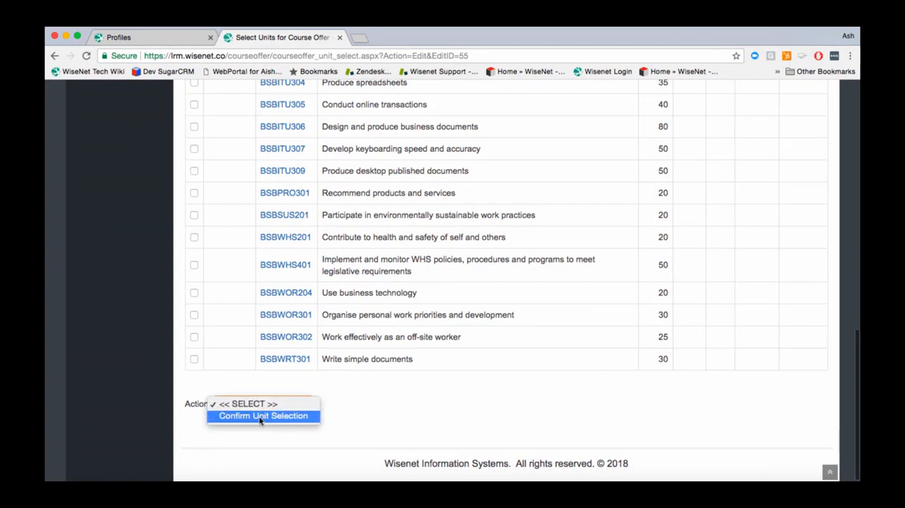
pyautogui.click(253, 416)
pyautogui.scroll(-3, 305, 422)
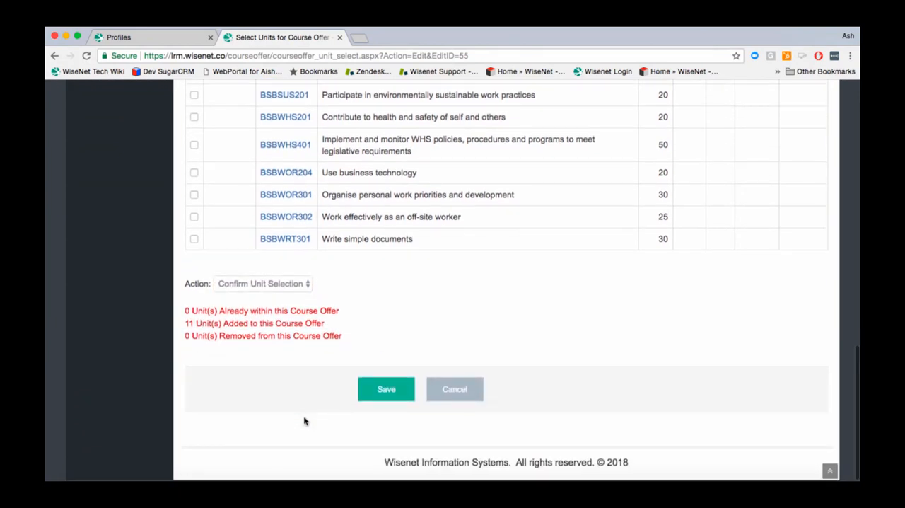
pyautogui.click(394, 392)
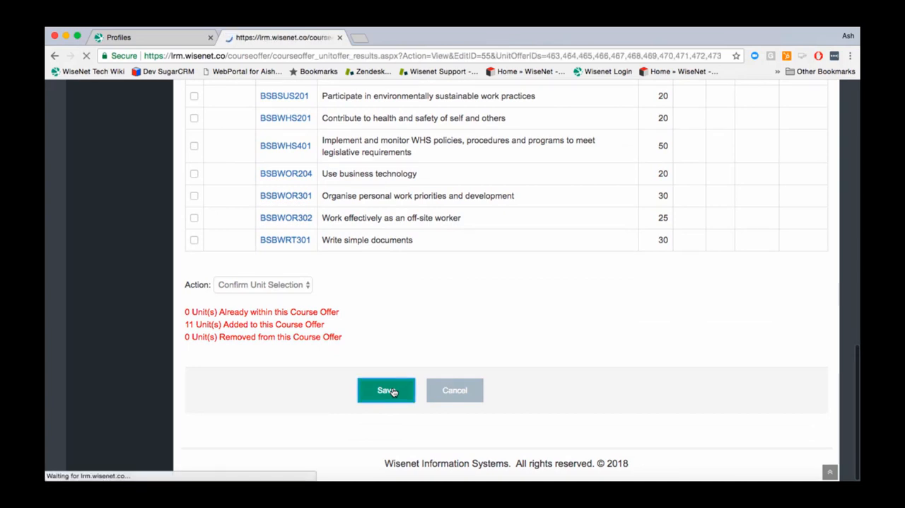